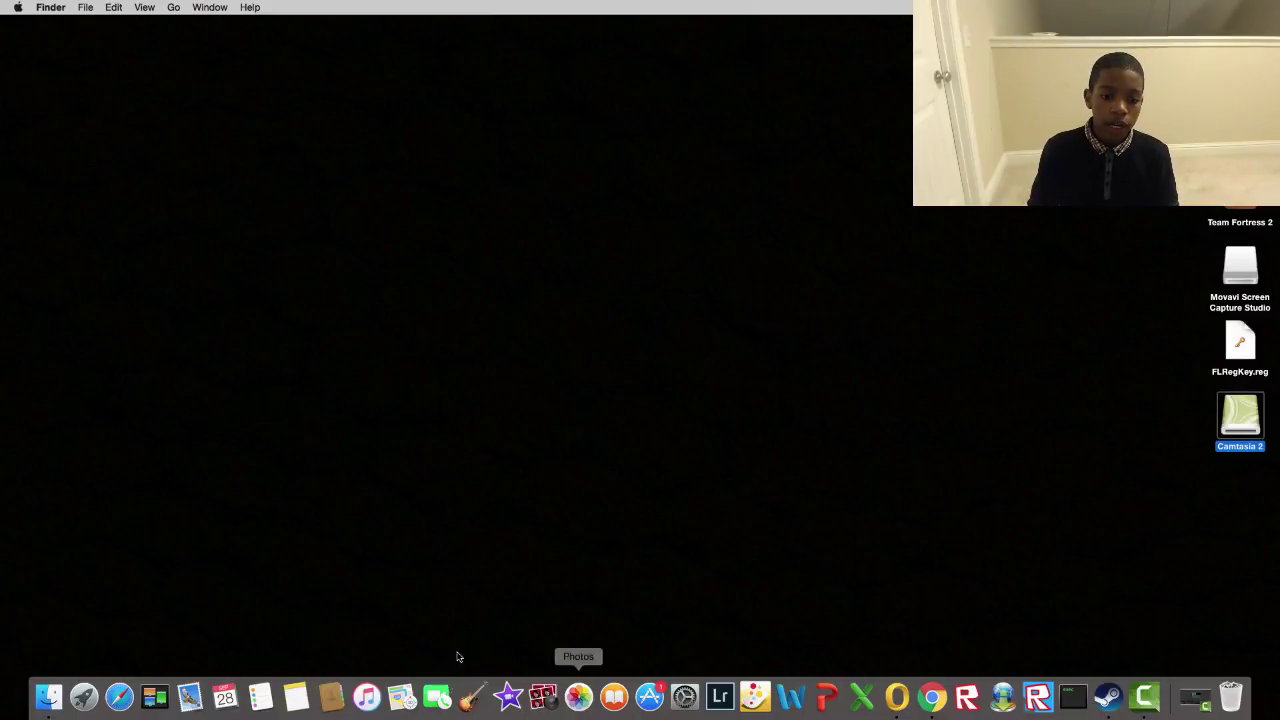
Launch iMovie from the Dock
click(508, 695)
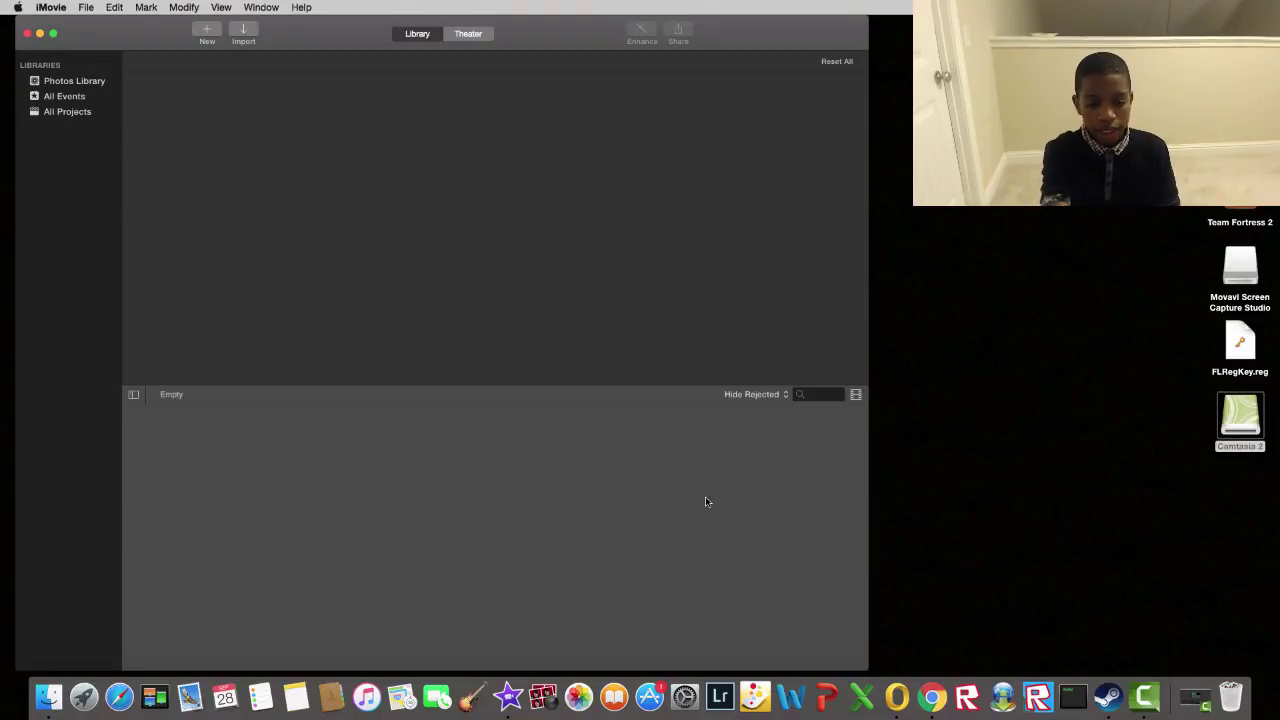
Make iMovie full screen and create a No Theme movie project named My Movie 1
click(53, 36)
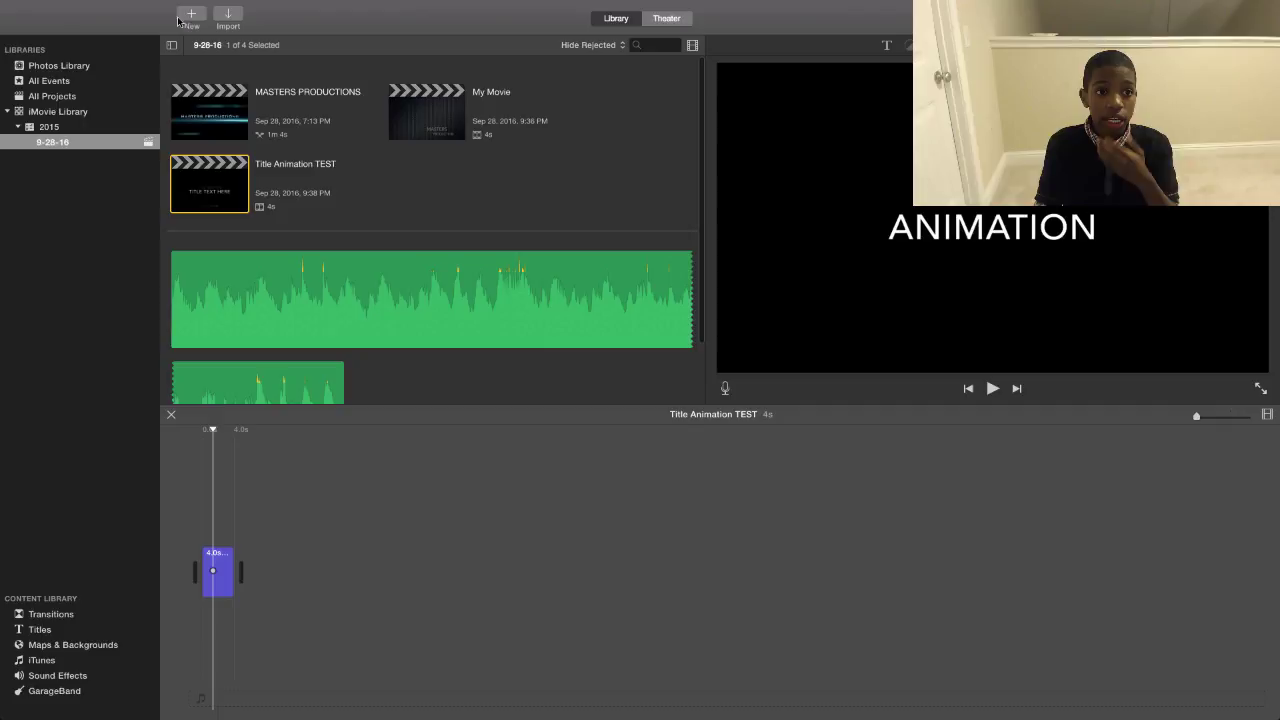
click(186, 14)
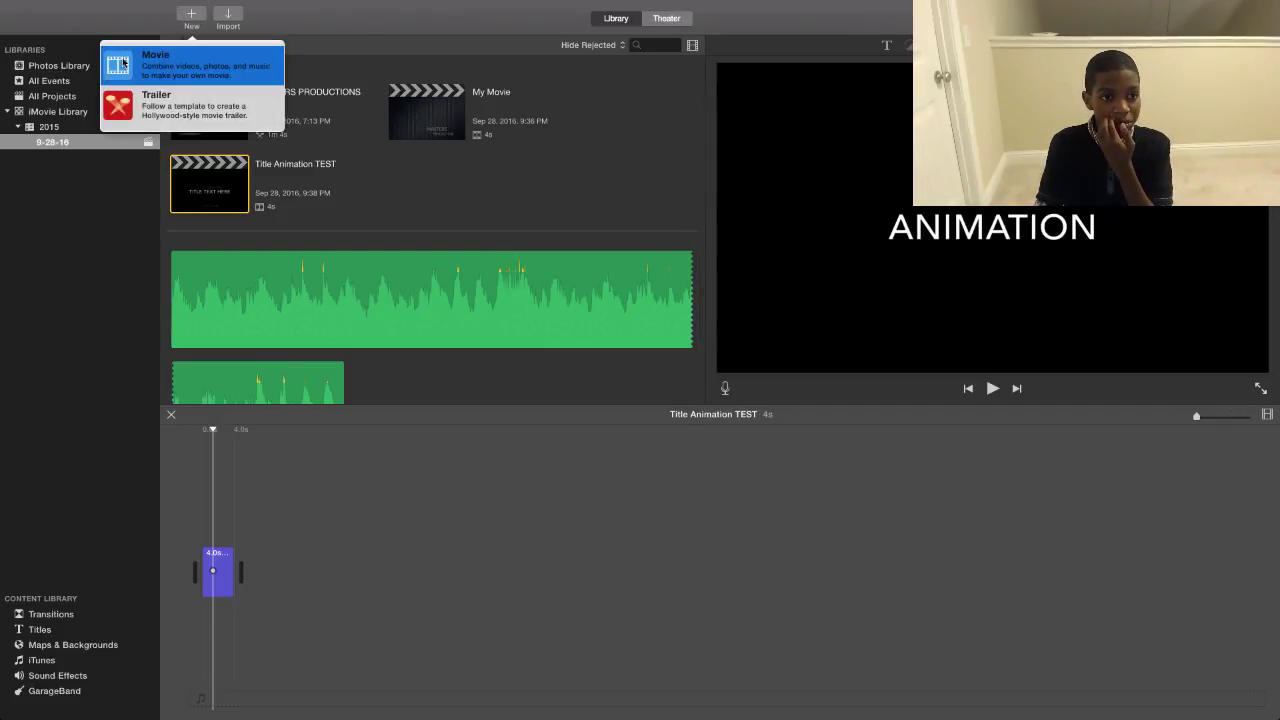
click(125, 63)
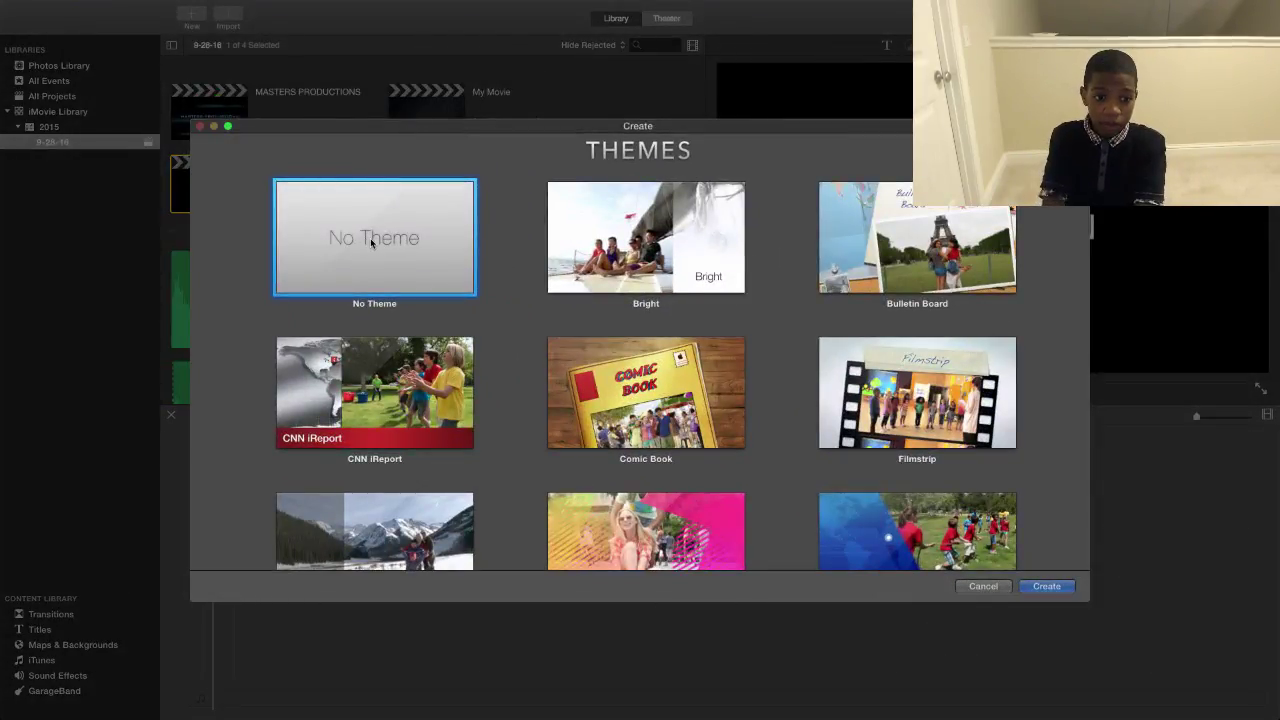
scroll(797, 344, down, 5)
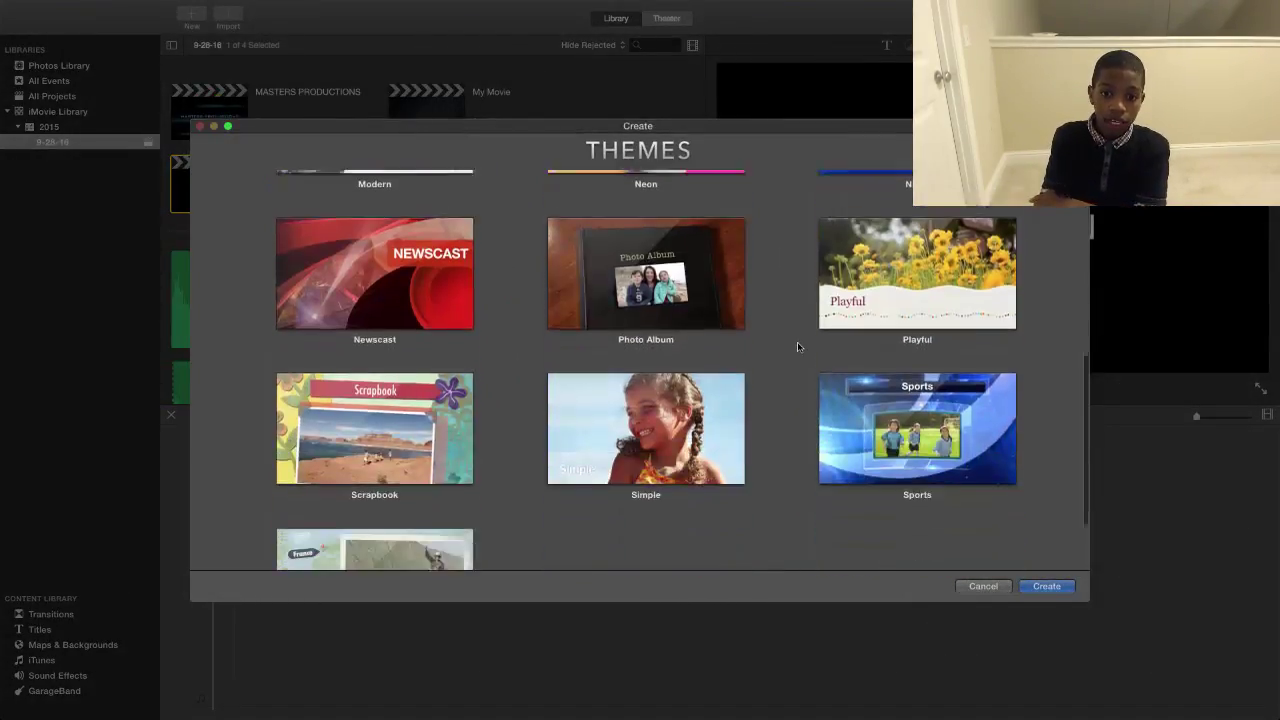
scroll(797, 347, up, 5)
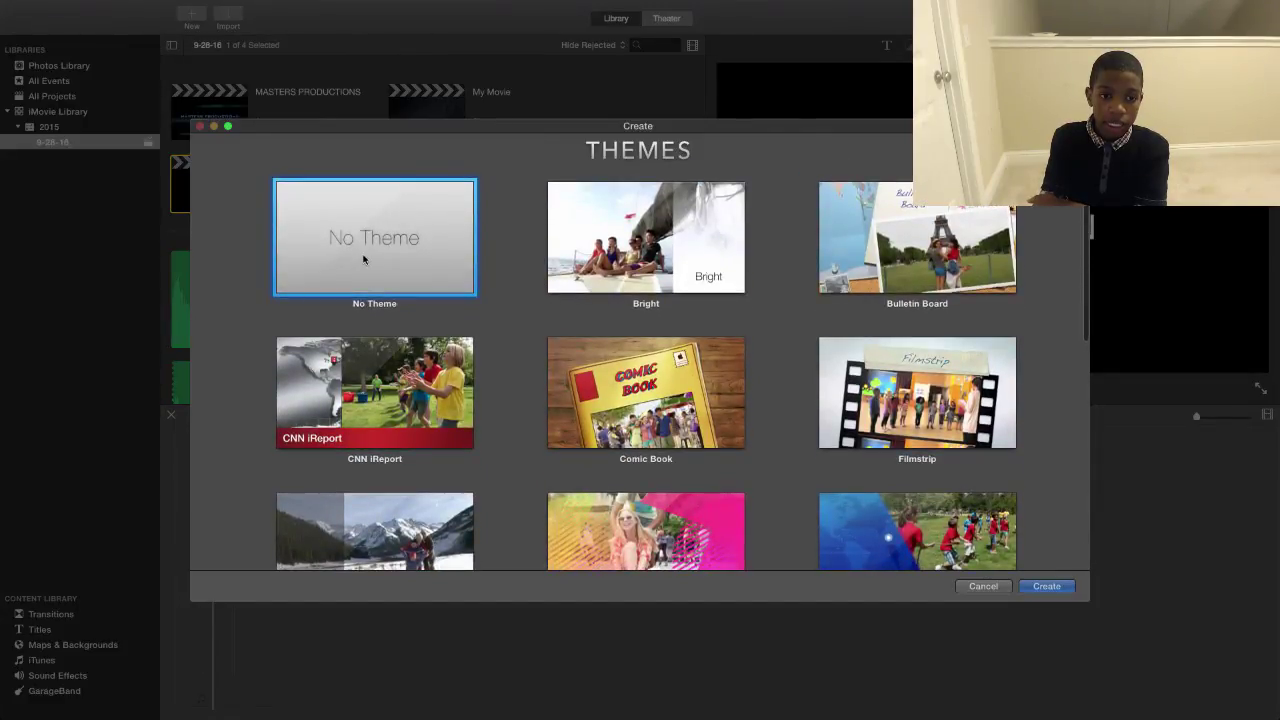
key(Return)
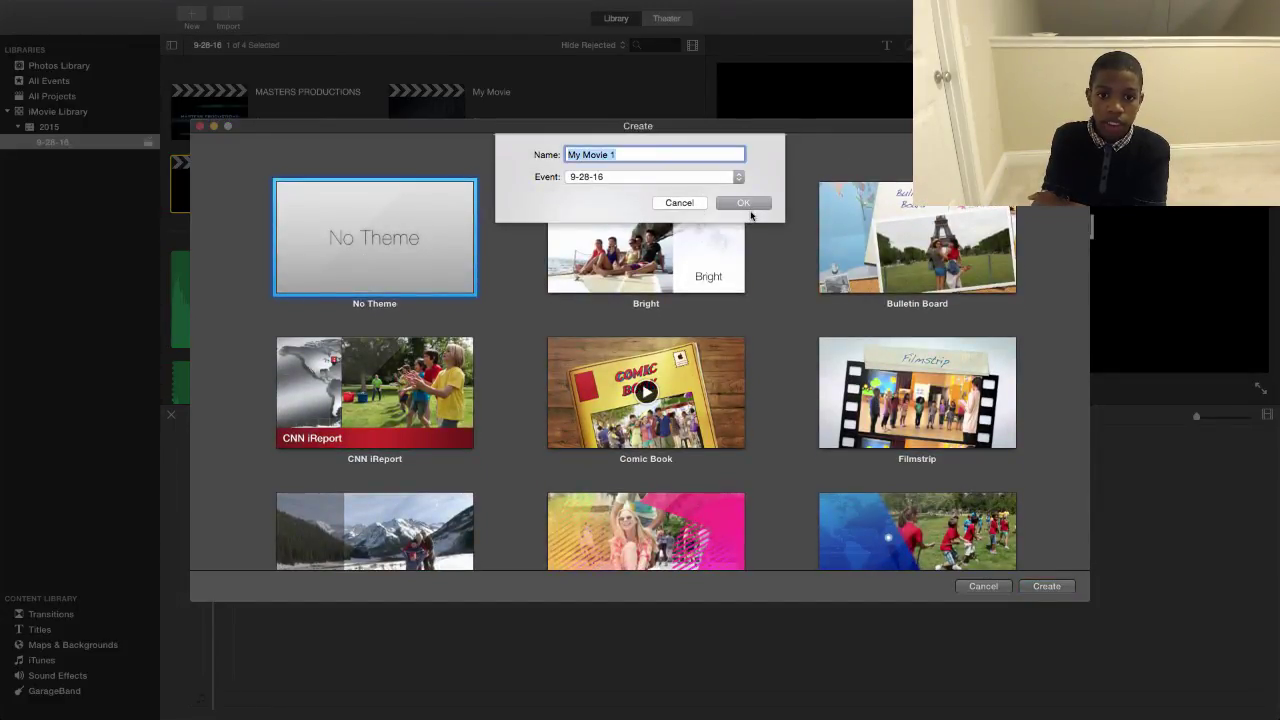
click(745, 204)
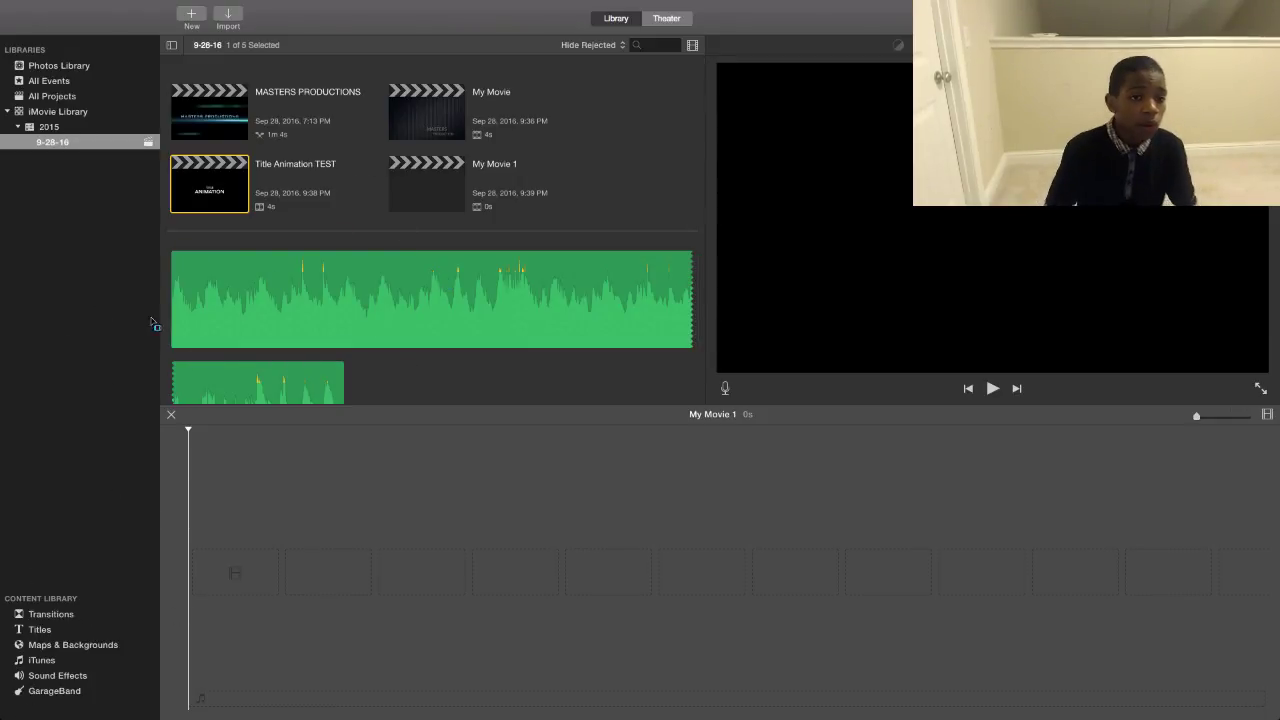
Toggle the Libraries list, then browse the Titles collection, previewing the Standard title
click(168, 46)
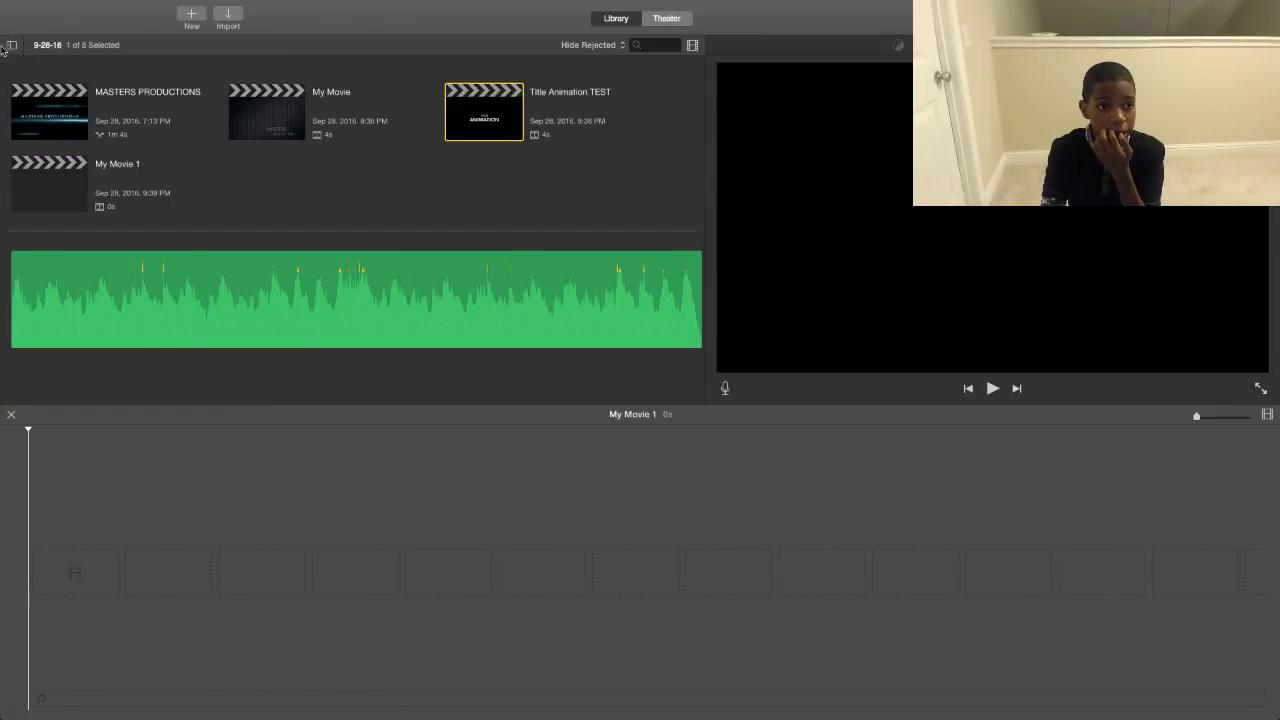
click(12, 46)
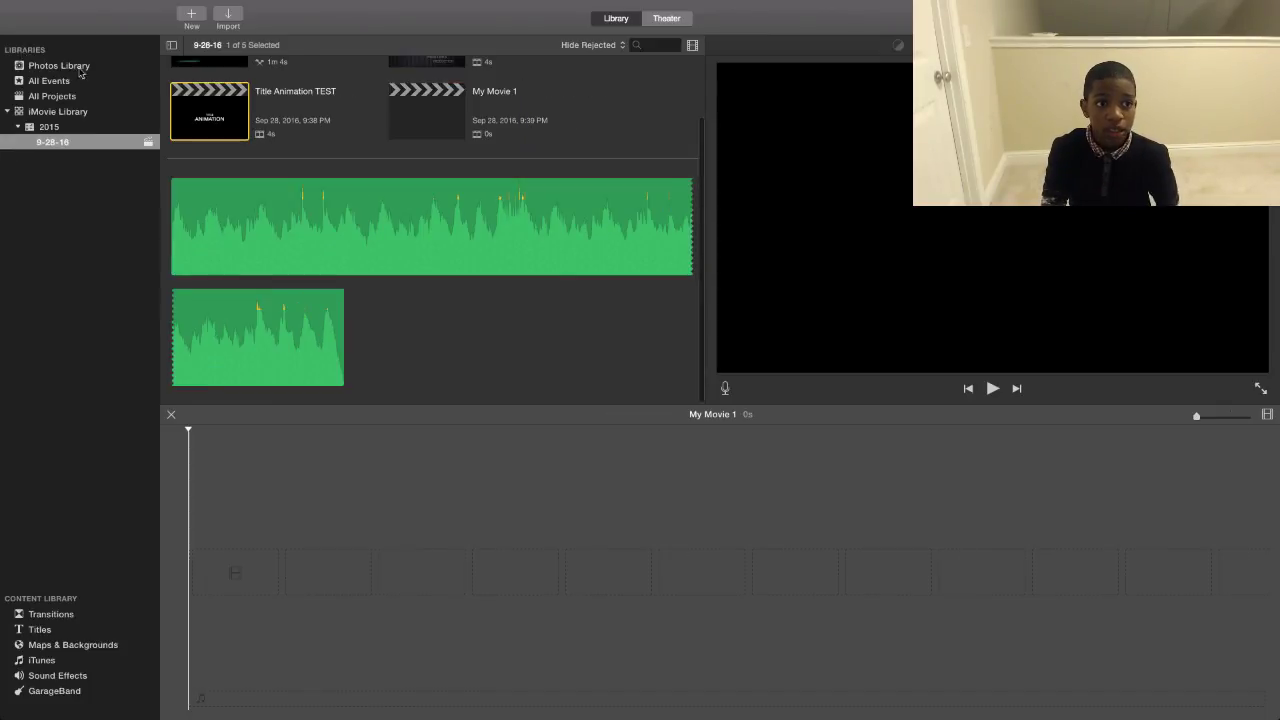
click(40, 629)
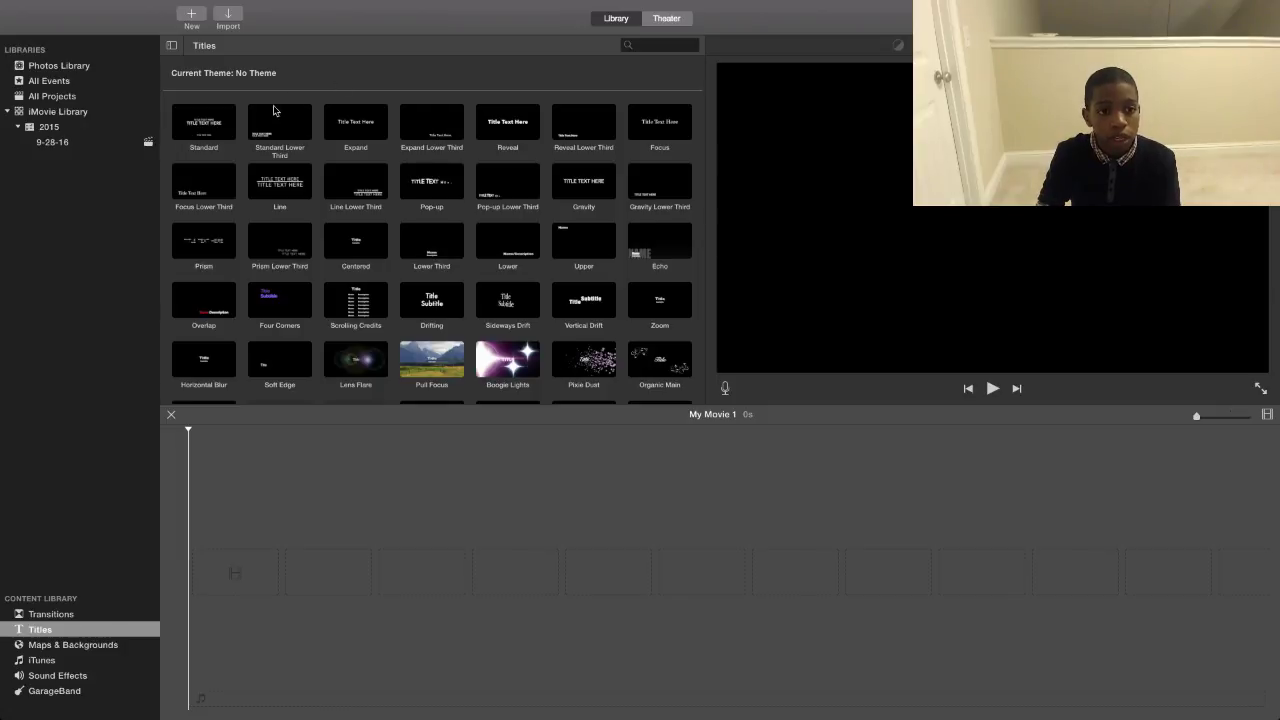
click(203, 127)
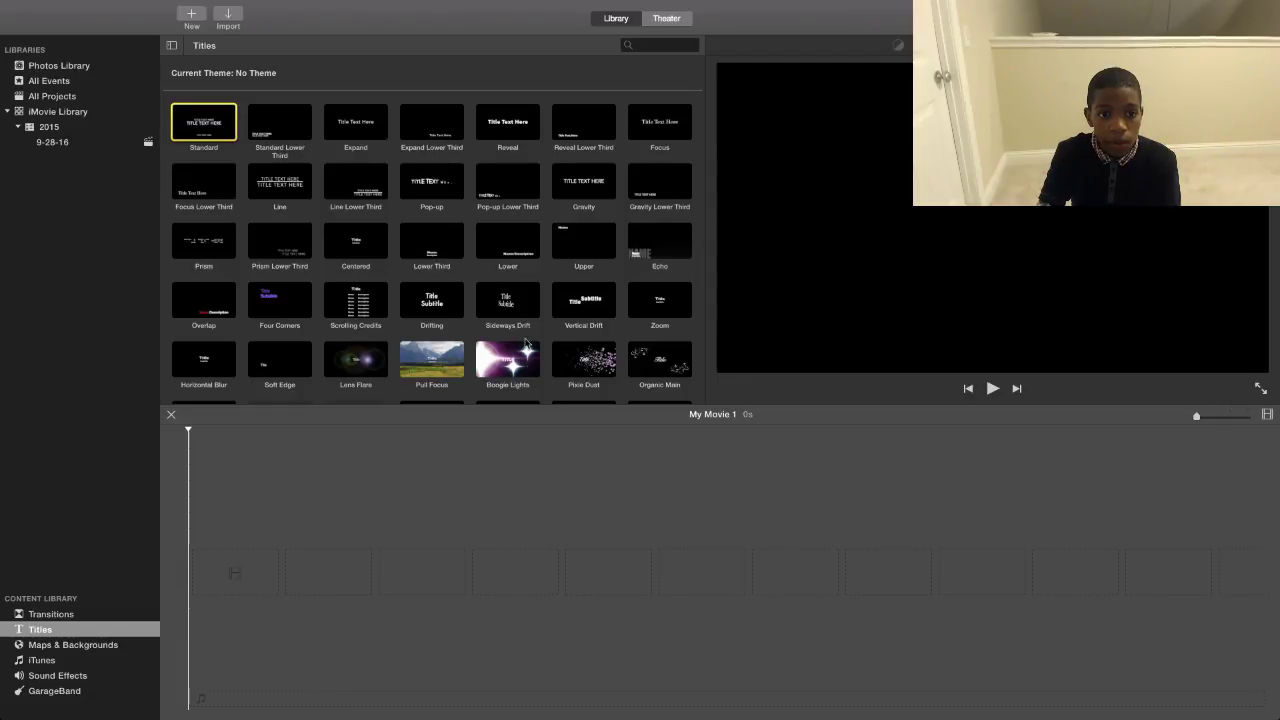
scroll(526, 343, down, 2)
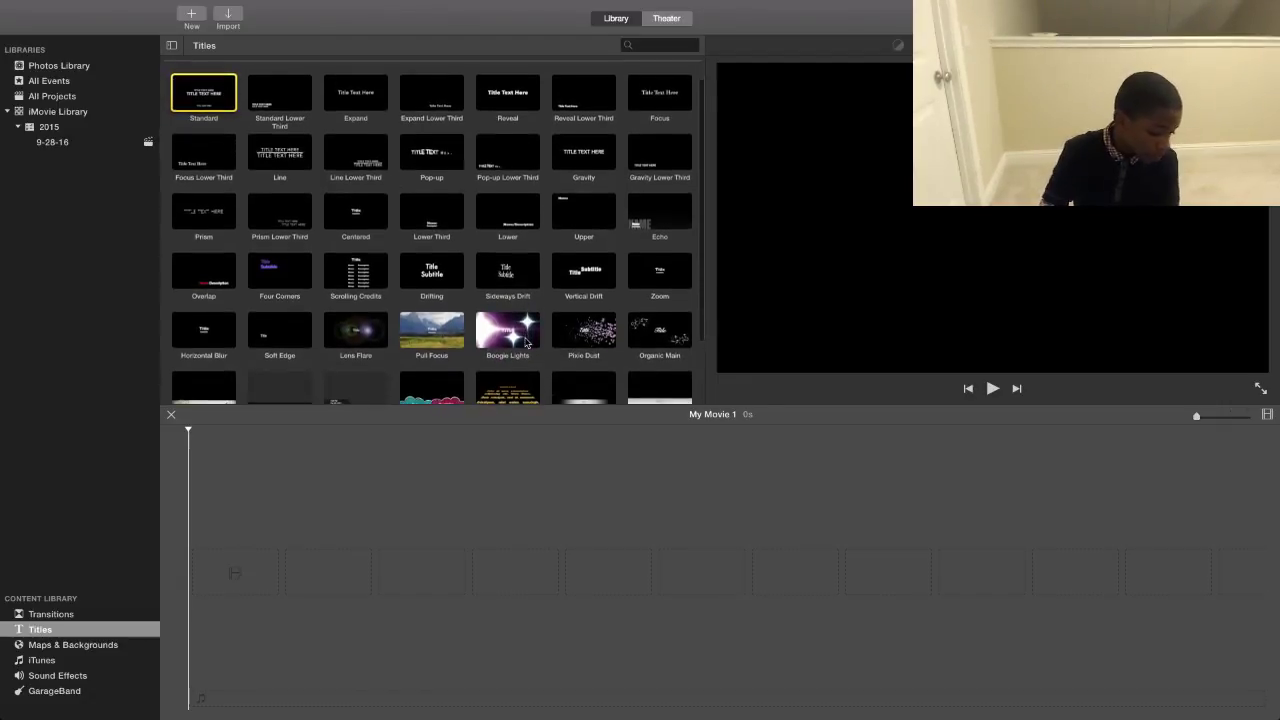
scroll(526, 343, down, 4)
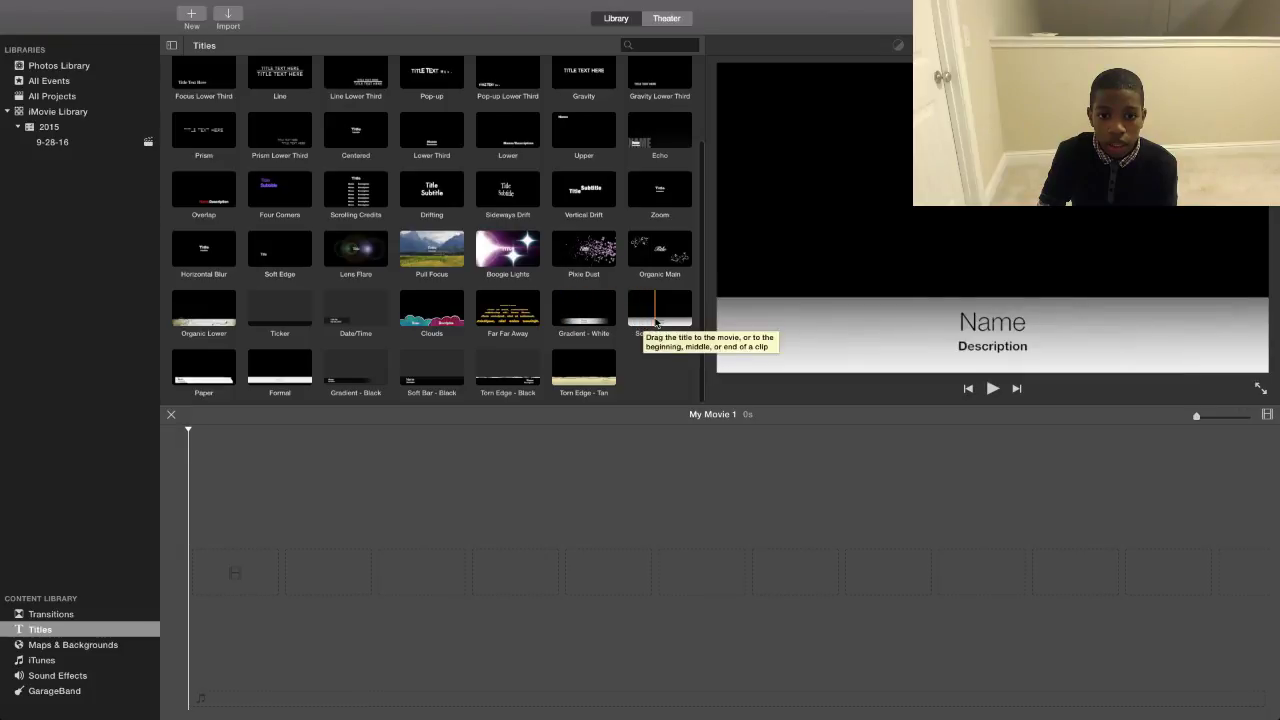
scroll(531, 286, up, 5)
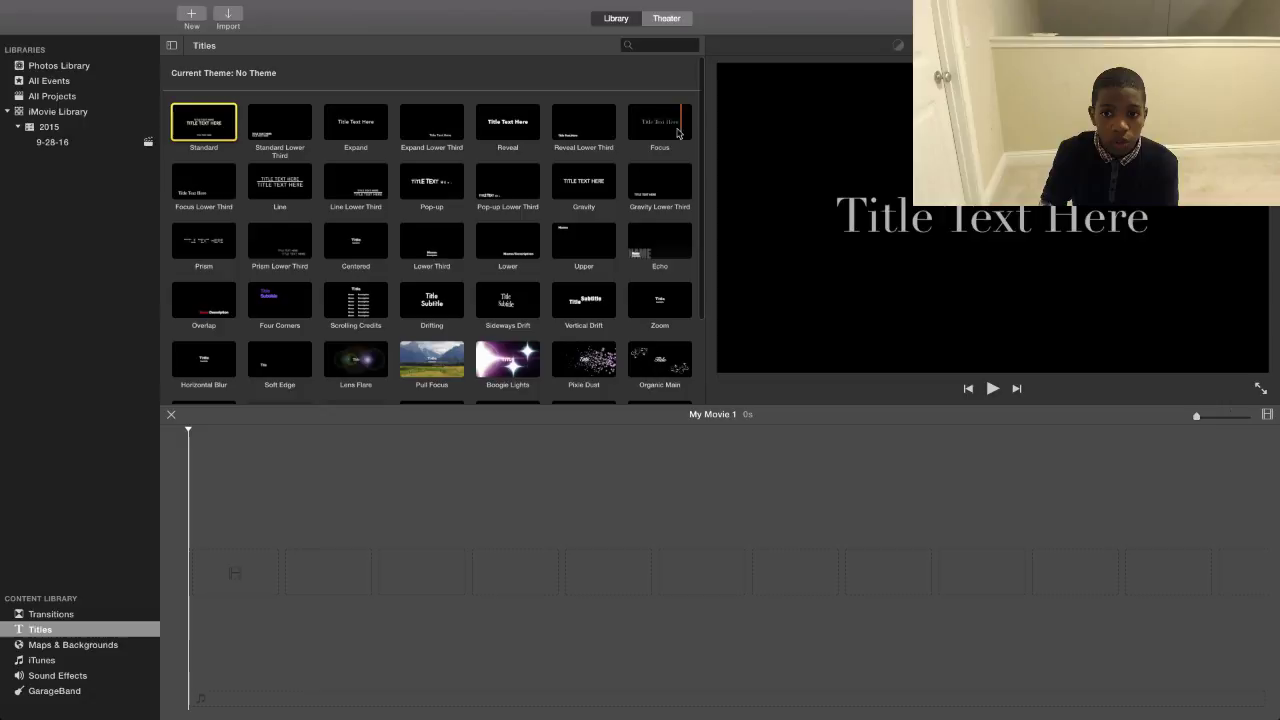
Add the Reveal title and change its text to 'Title Animation'
click(522, 128)
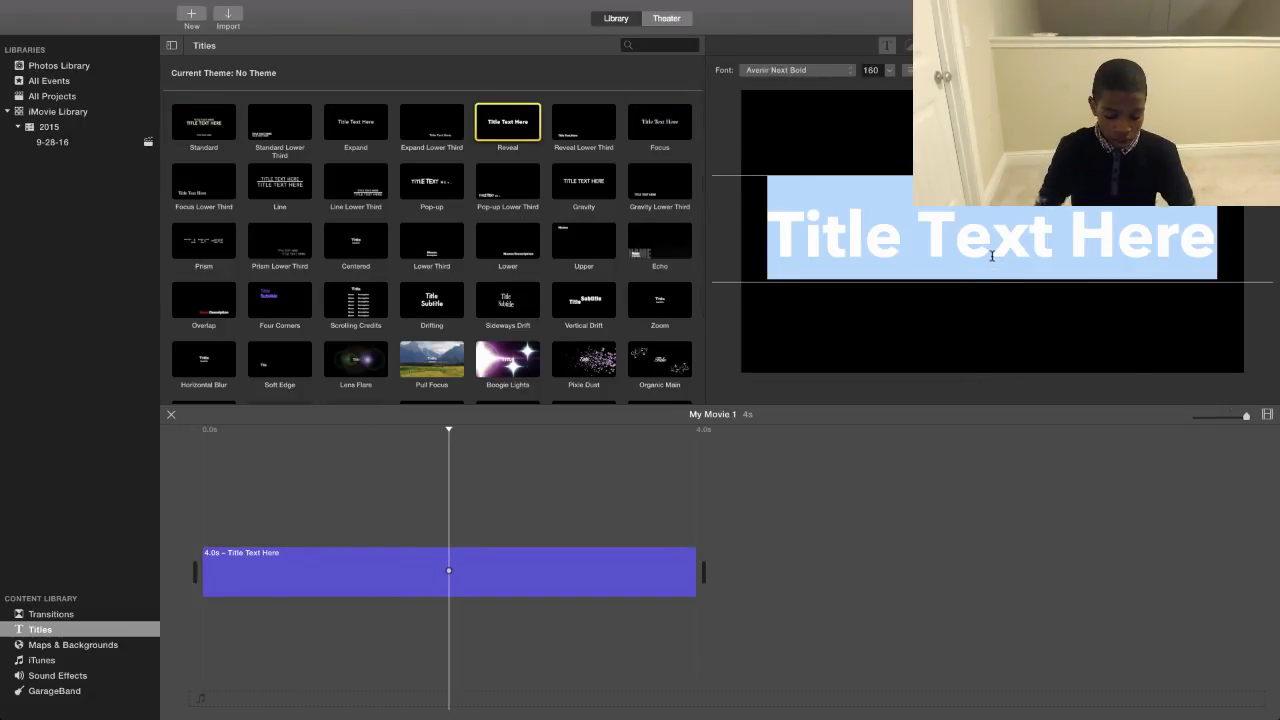
key(BackSpace)
text(T)
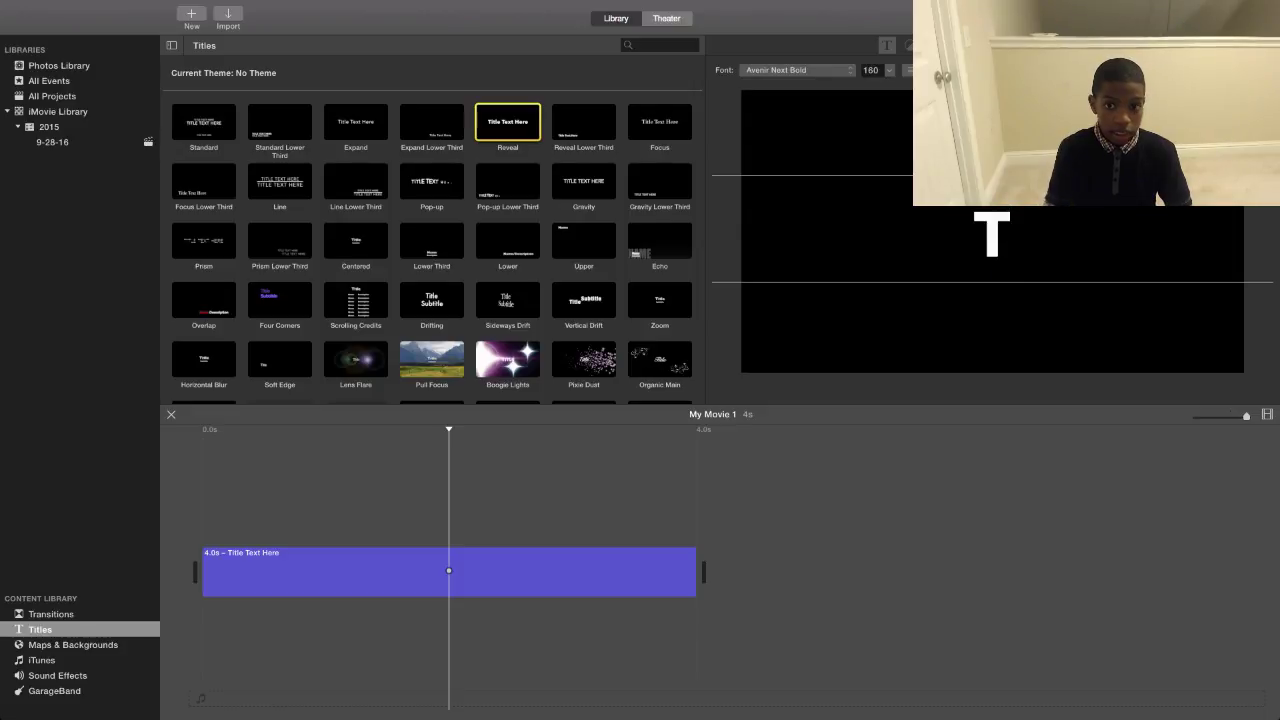
text(itle Ania)
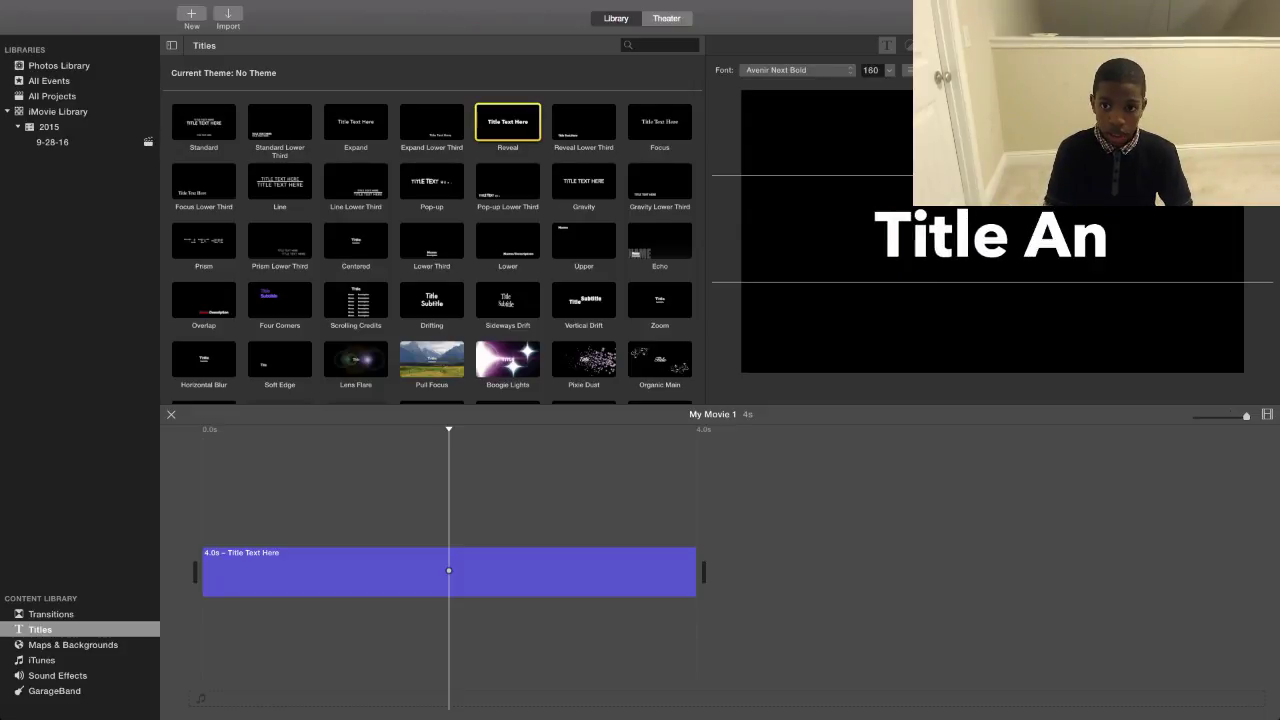
key(BackSpace)
key(BackSpace)
key(BackSpace)
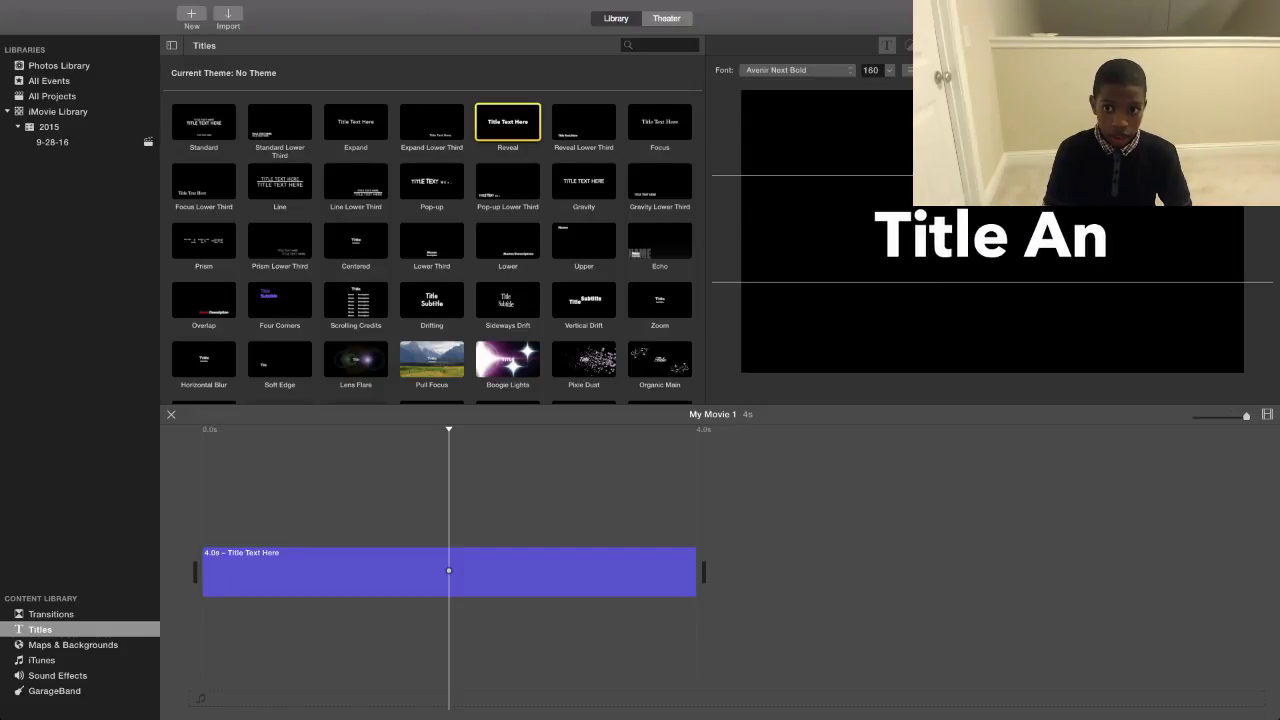
text(nimation)
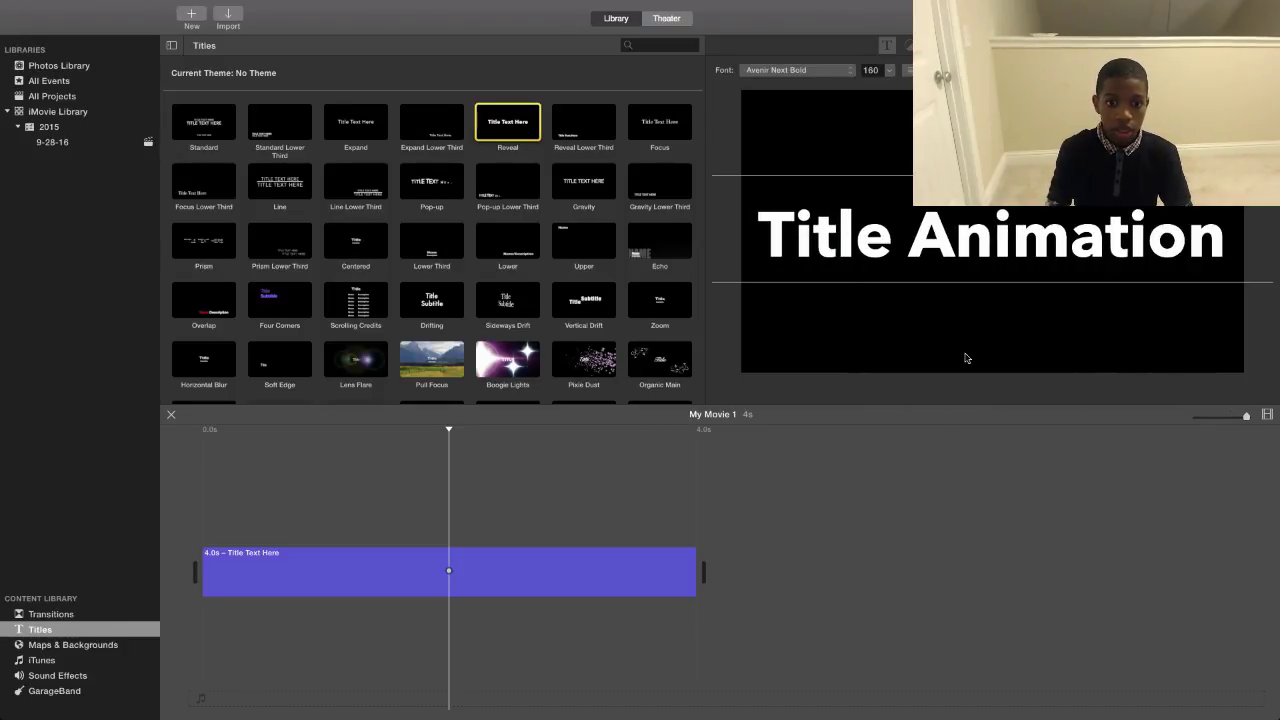
click(853, 386)
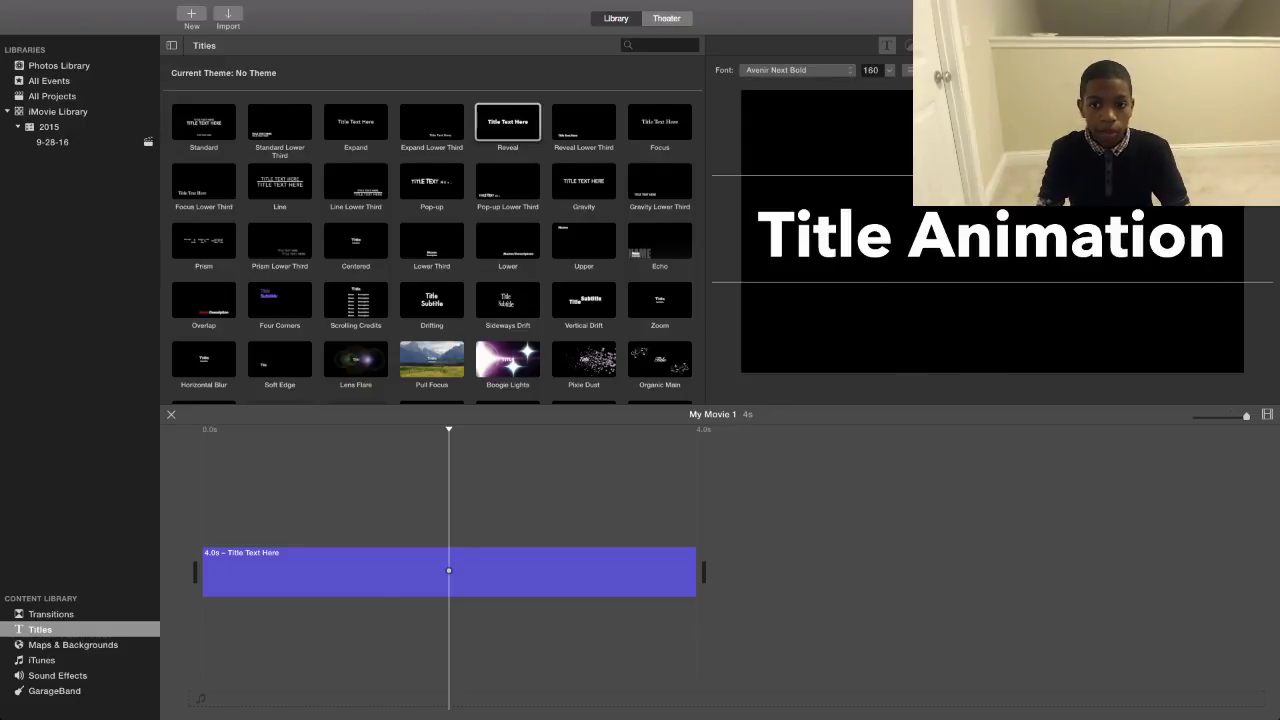
Drop the Stars background from Maps & Backgrounds above the Title Animation clip
click(72, 645)
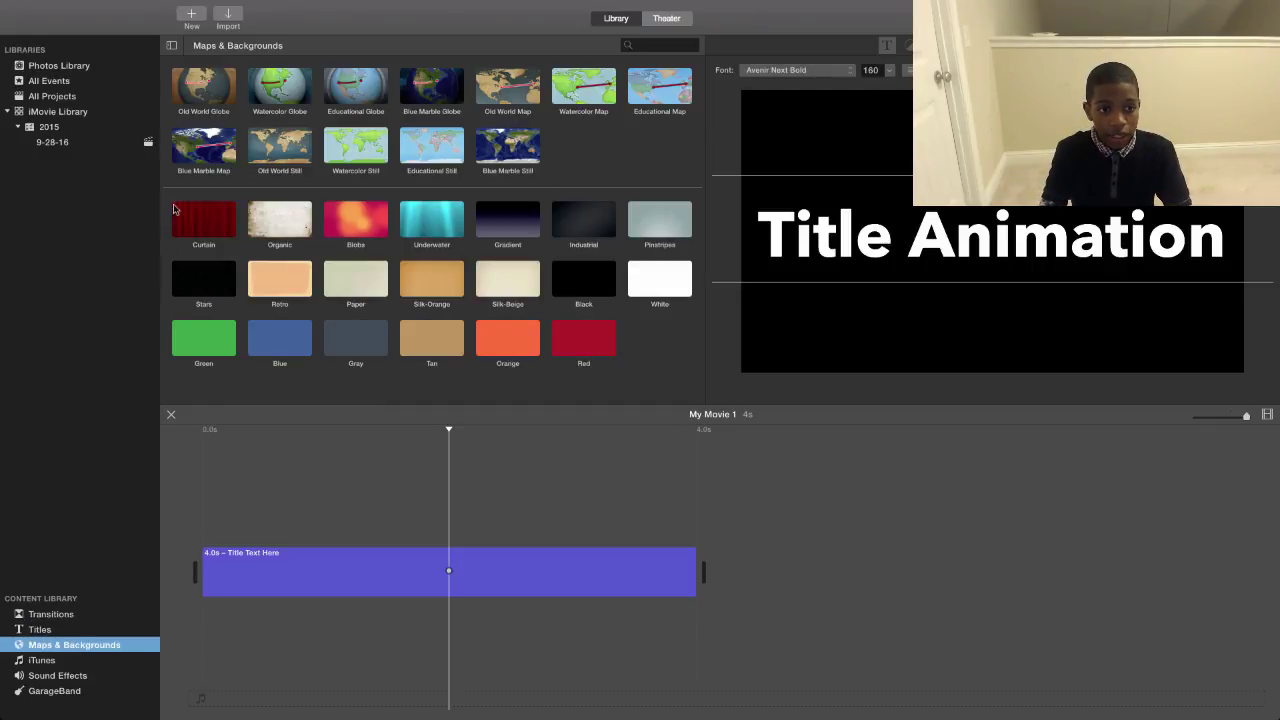
click(222, 86)
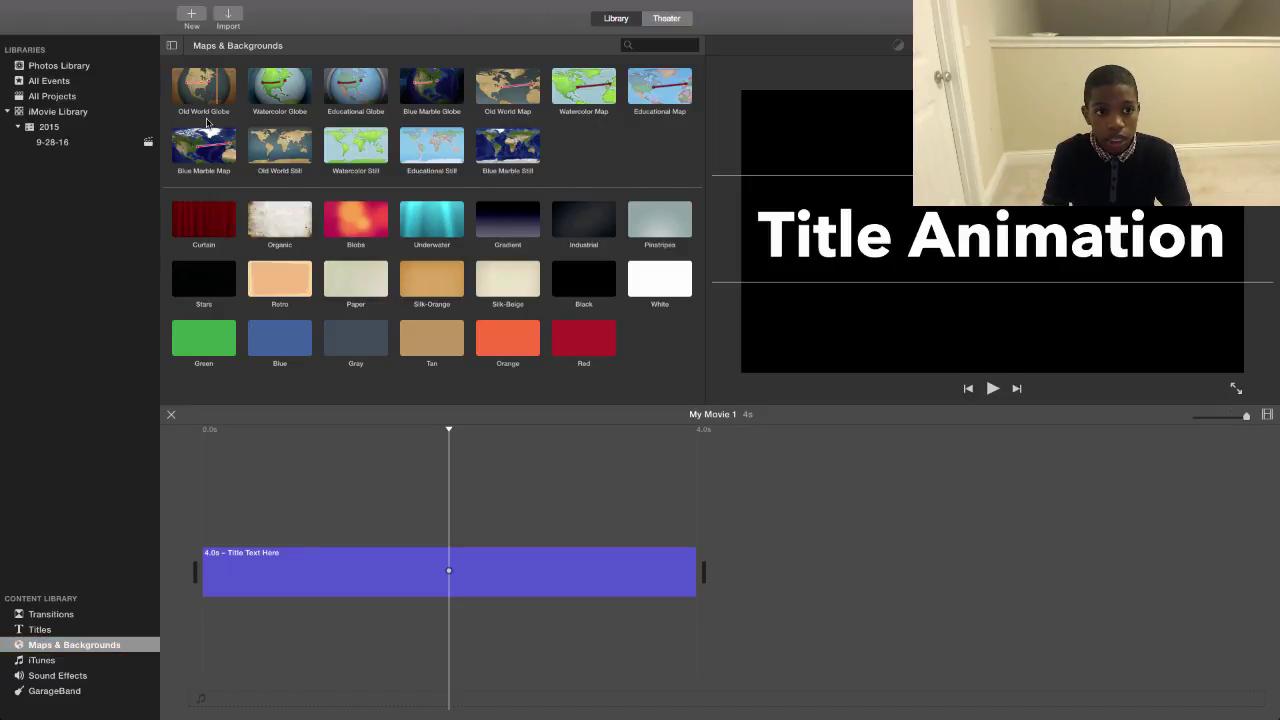
click(760, 296)
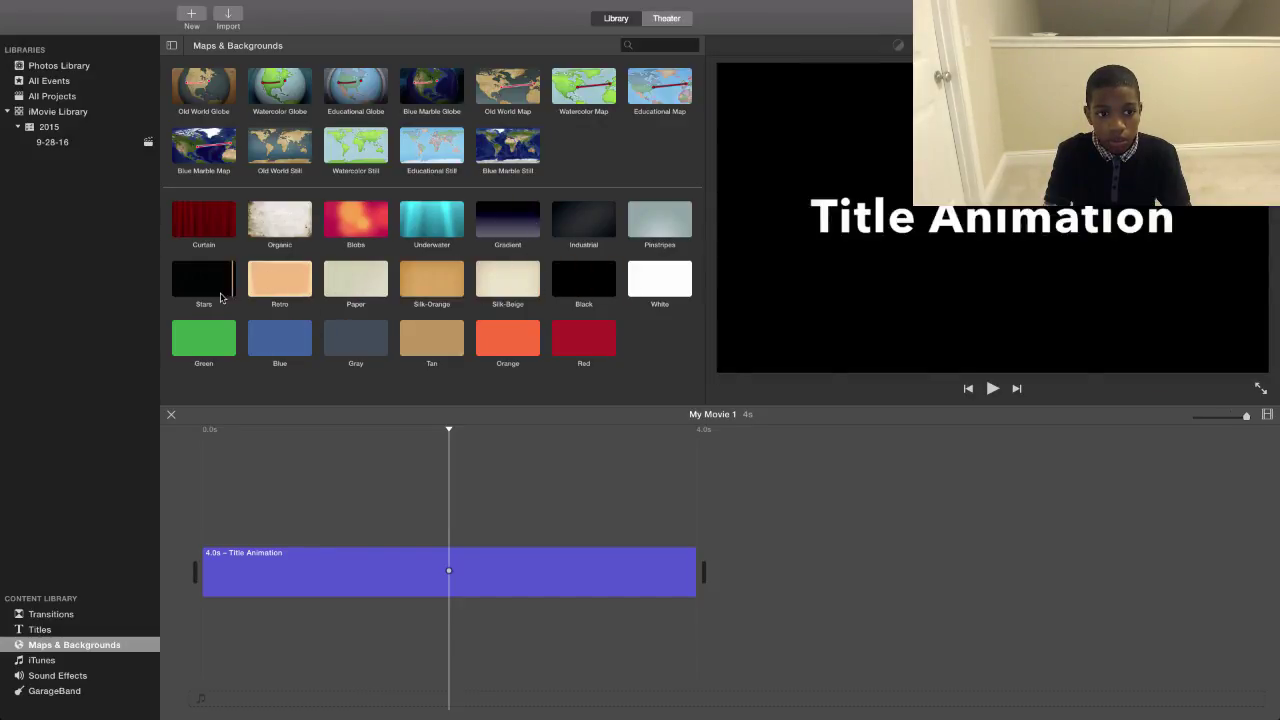
drag(210, 293, 213, 510)
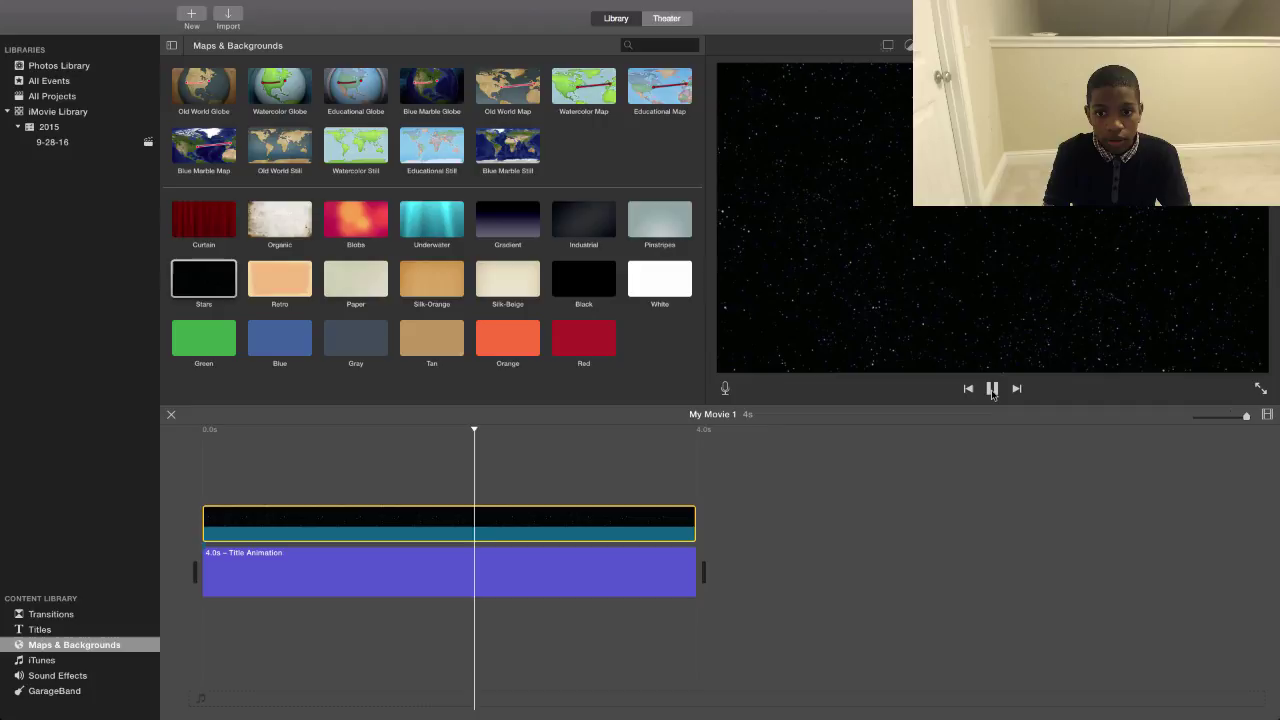
Try moving and trimming the Stars background clip, undoing the move below the title
click(207, 441)
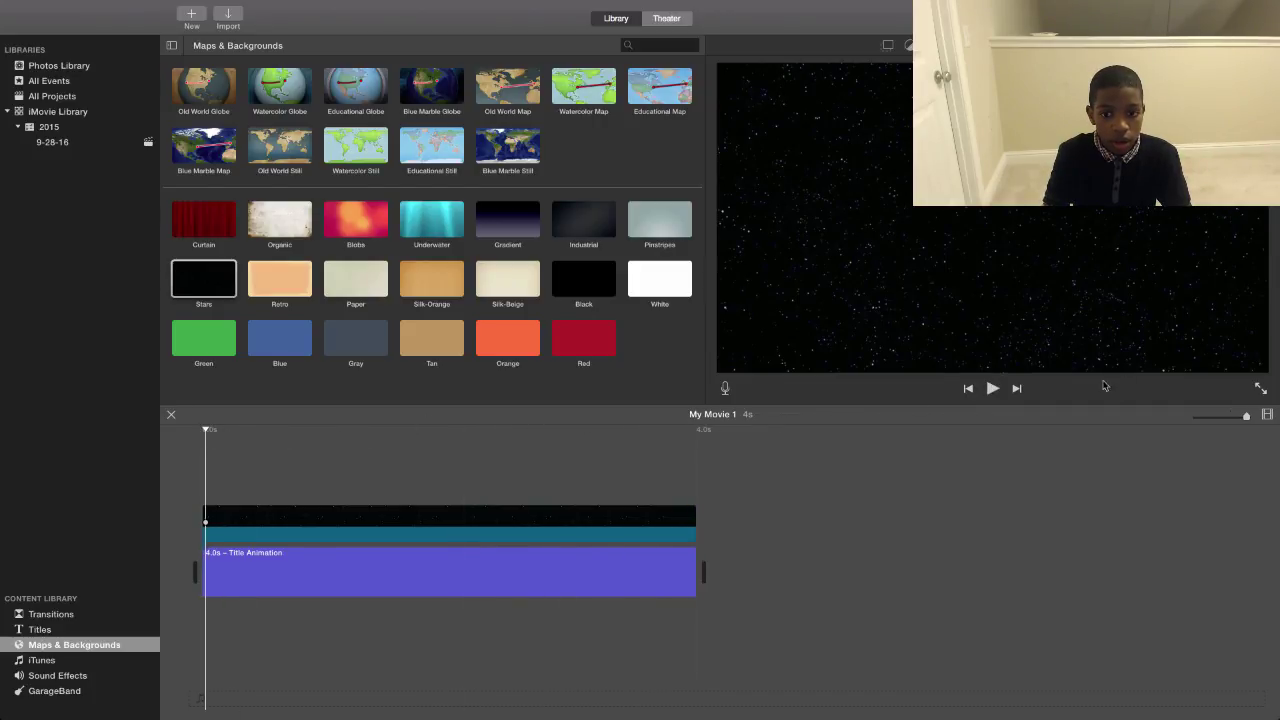
click(993, 389)
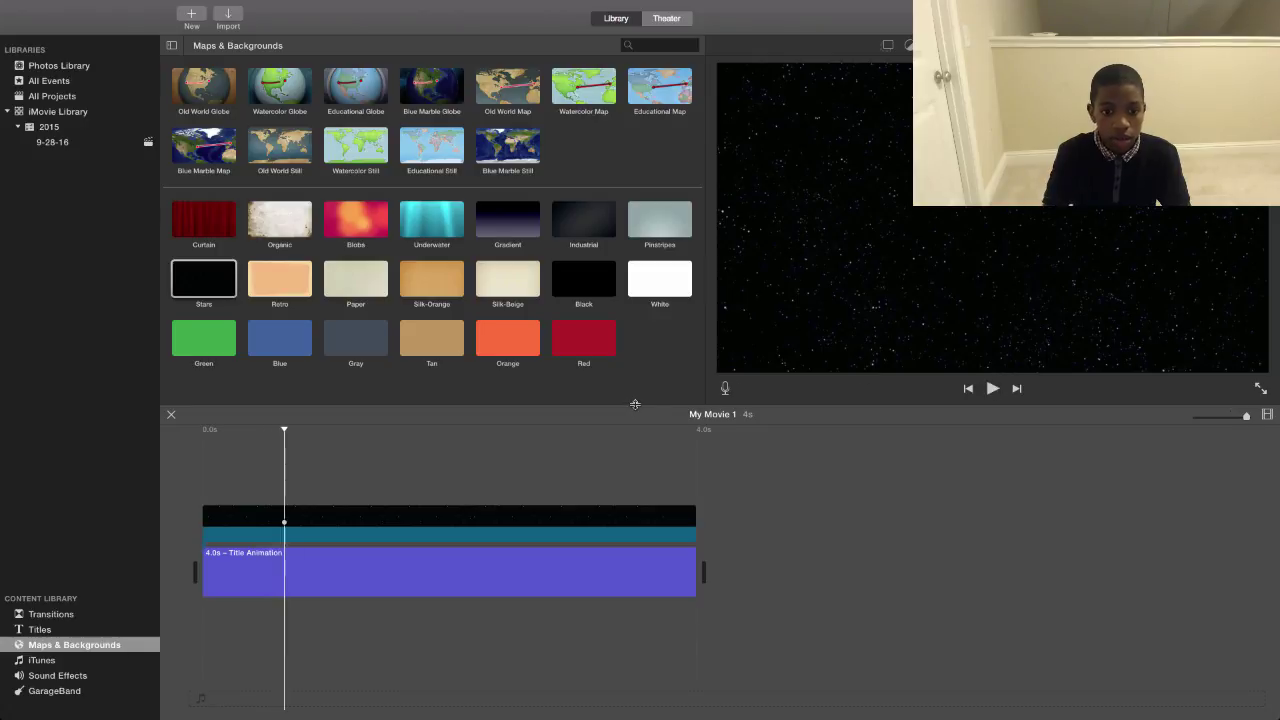
click(215, 558)
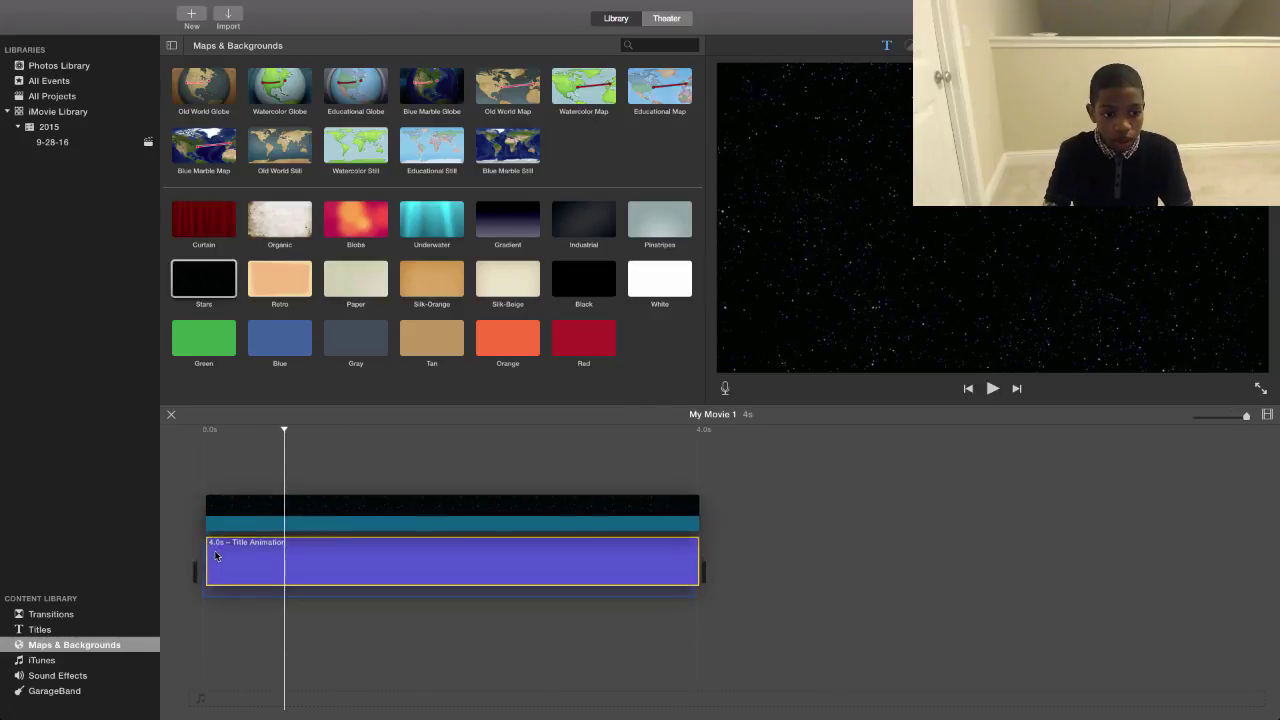
click(215, 515)
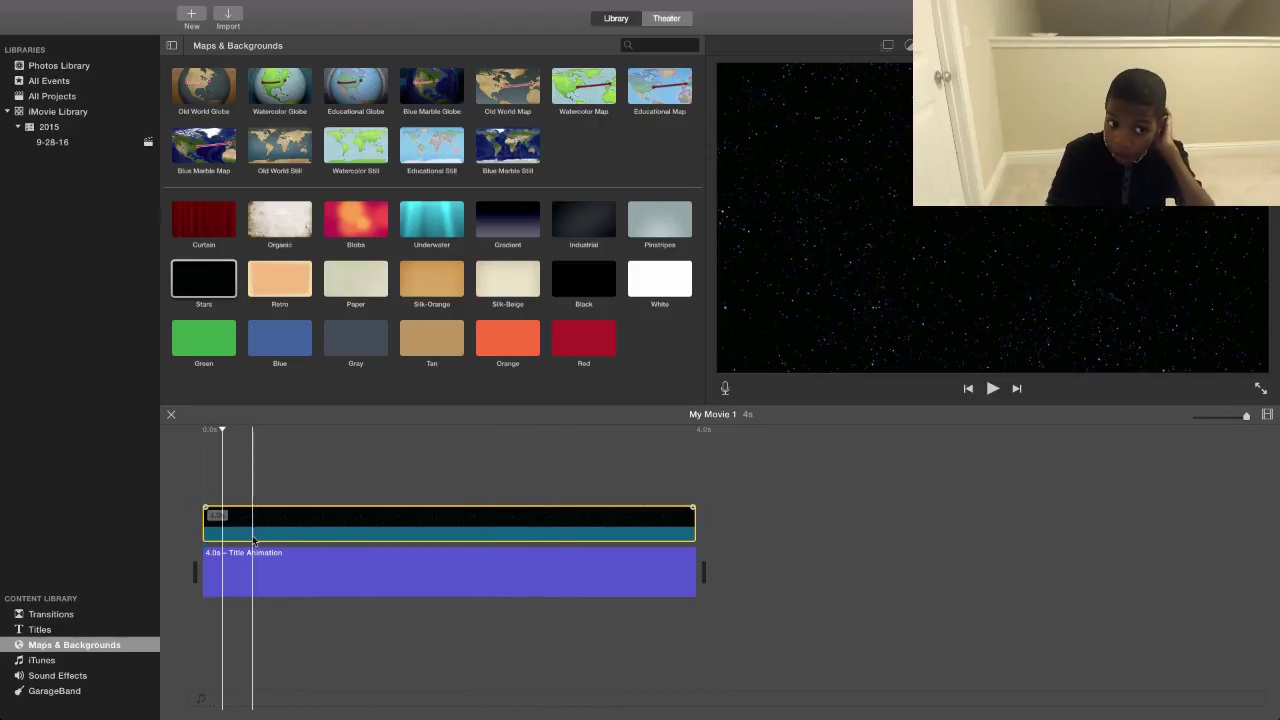
drag(250, 535, 252, 582)
key(super+z)
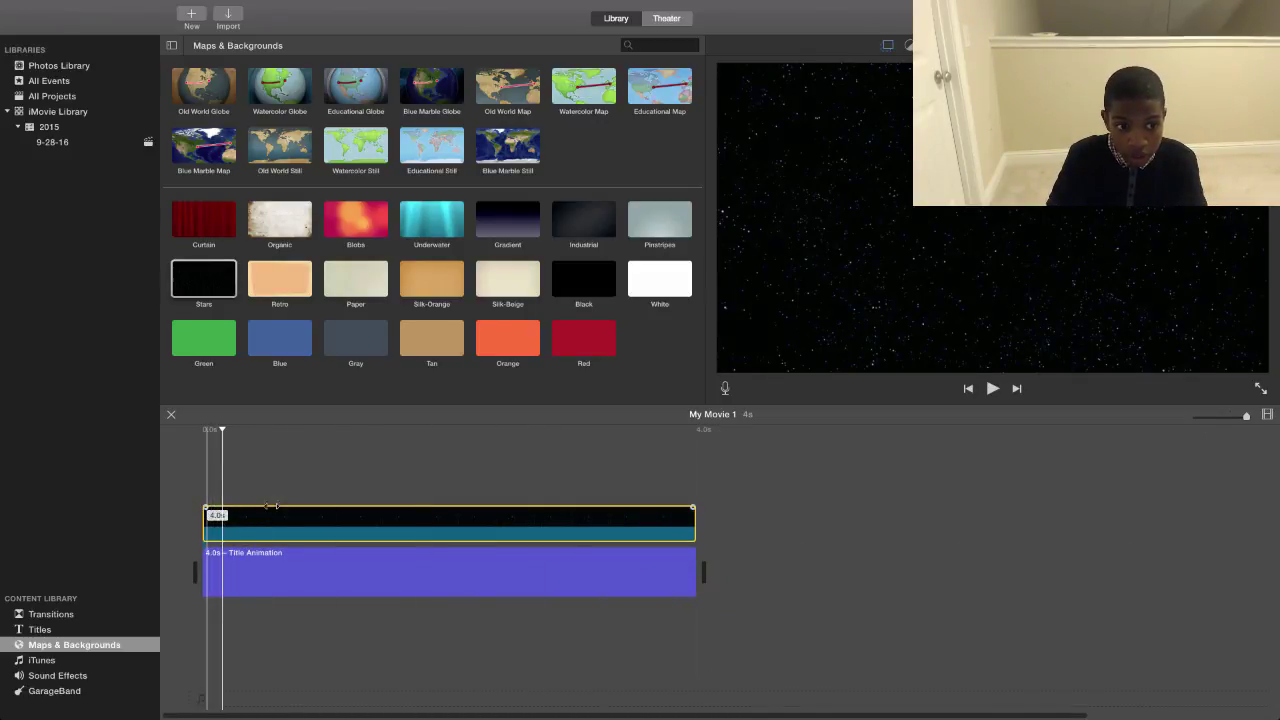
mouse_move(210, 515)
mouse_down()
mouse_move(443, 515)
mouse_move(170, 515)
mouse_move(367, 515)
mouse_move(206, 515)
mouse_up()
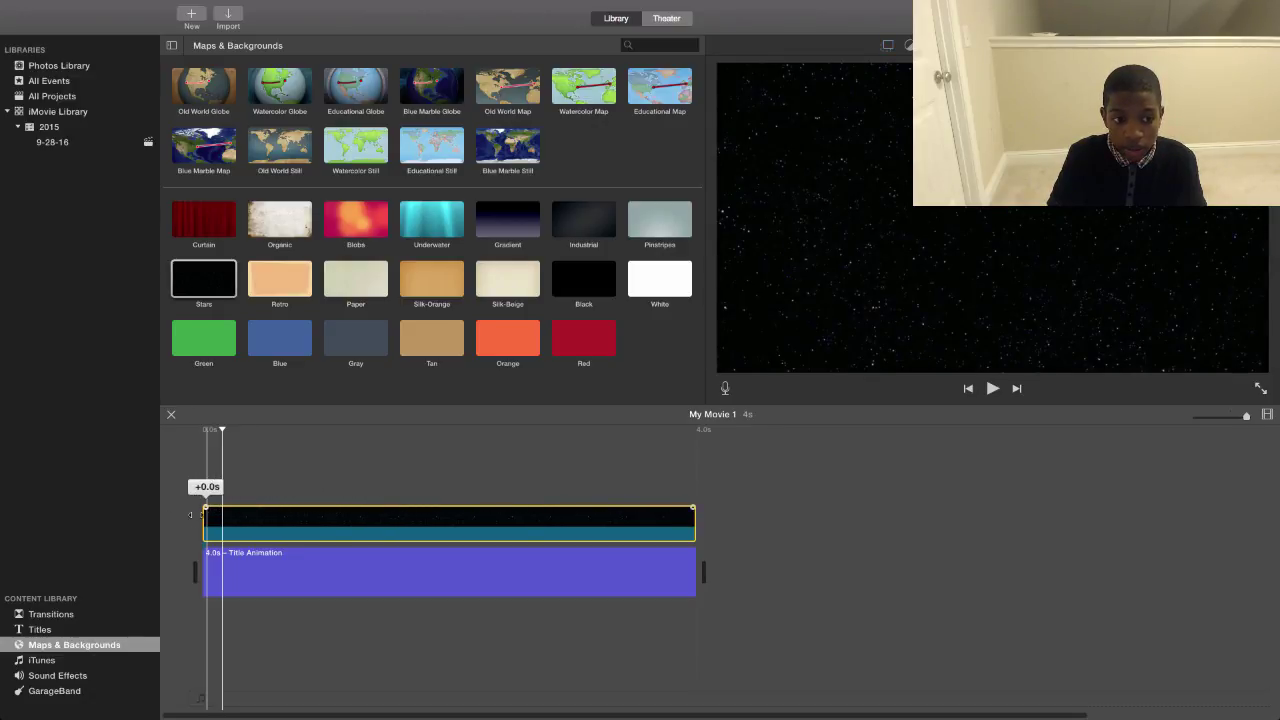
click(354, 515)
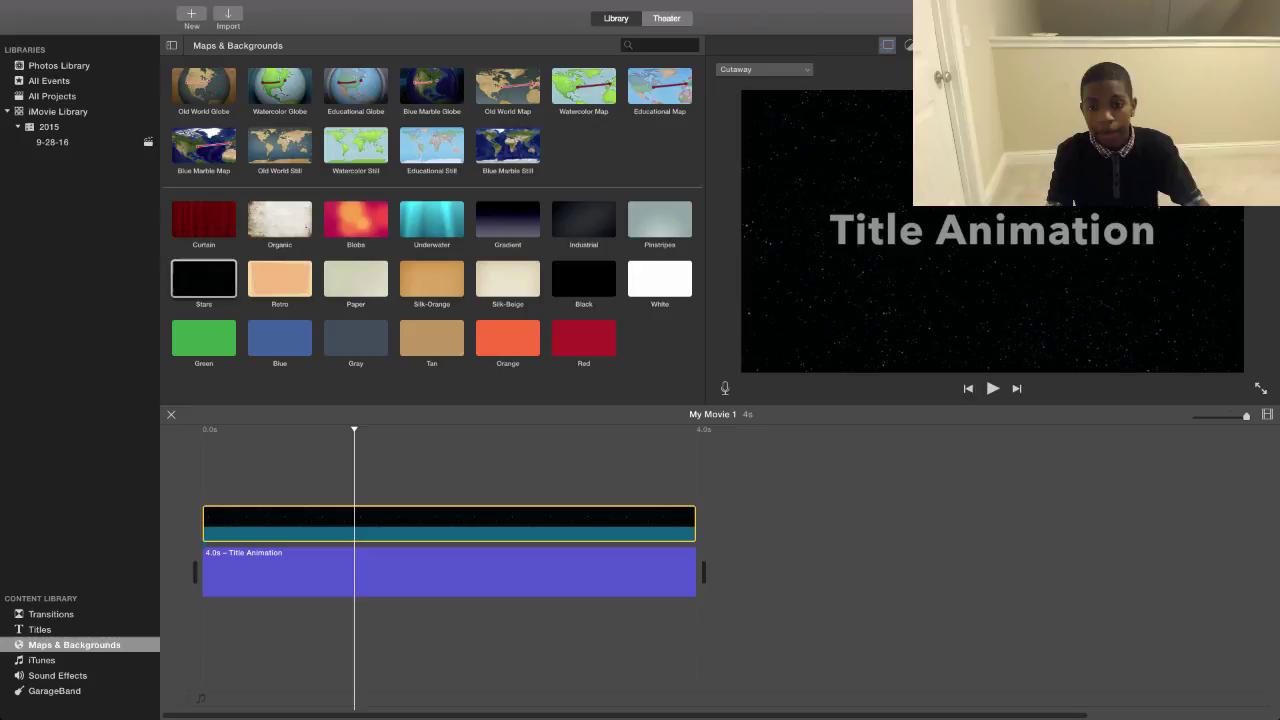
Play the movie from the start to check Title Animation over the stars
click(201, 545)
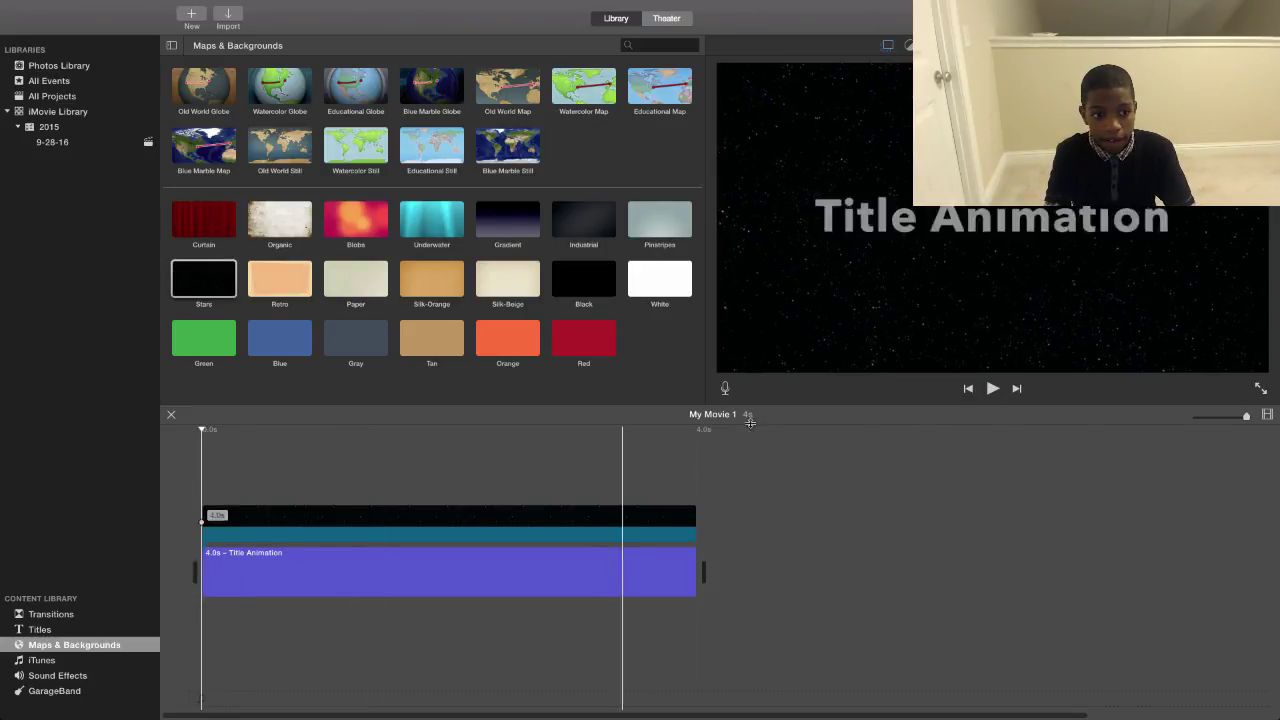
click(993, 389)
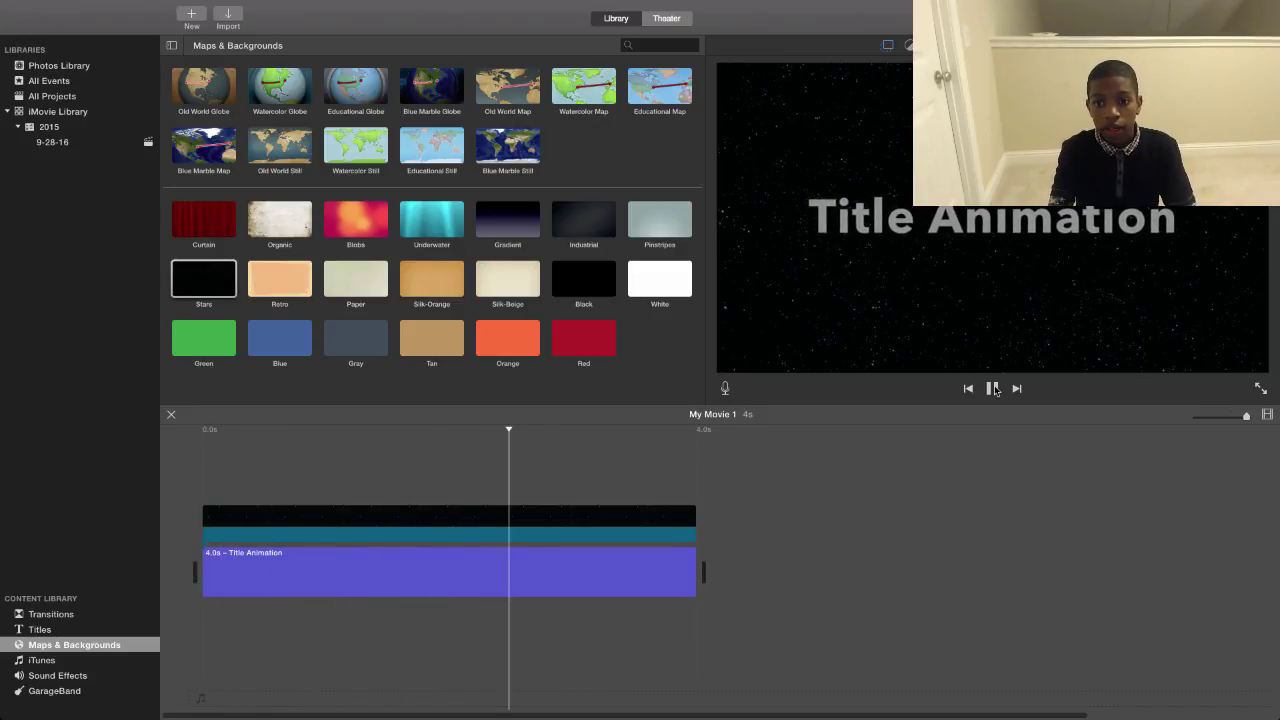
click(993, 389)
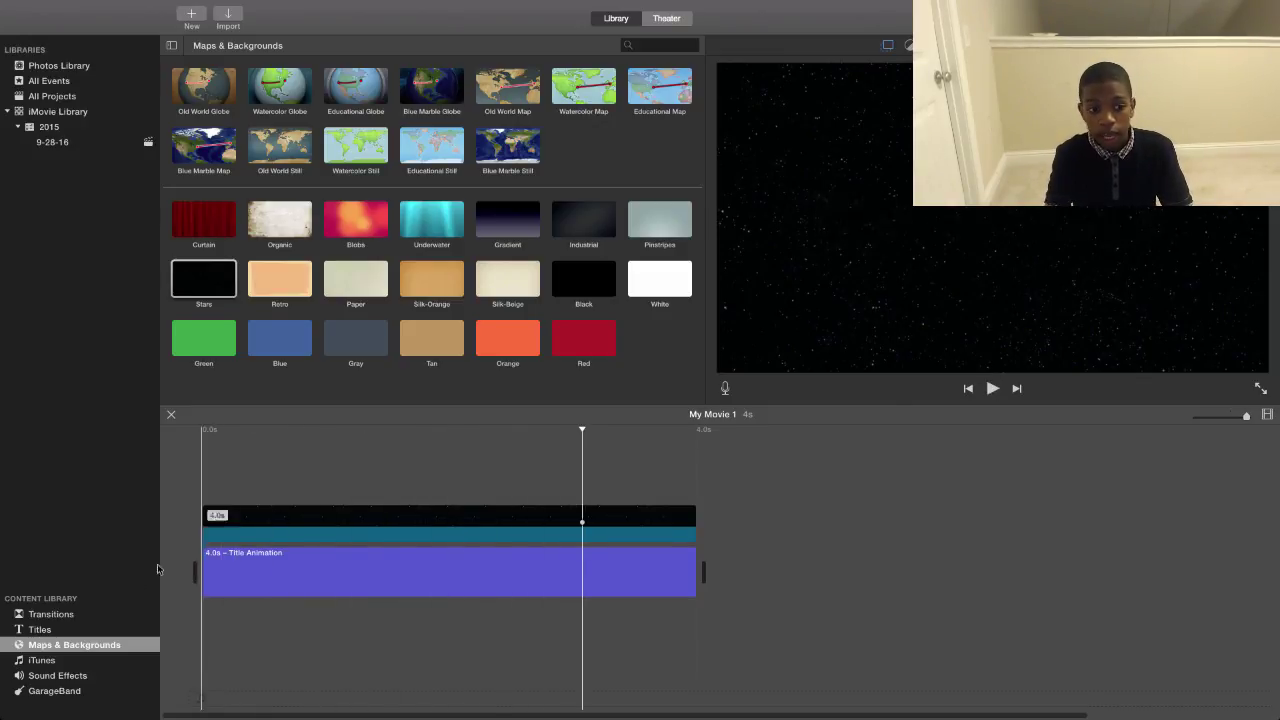
Show Sound Effects and scroll through the Jingles list, selecting Pursuit
click(91, 677)
click(85, 662)
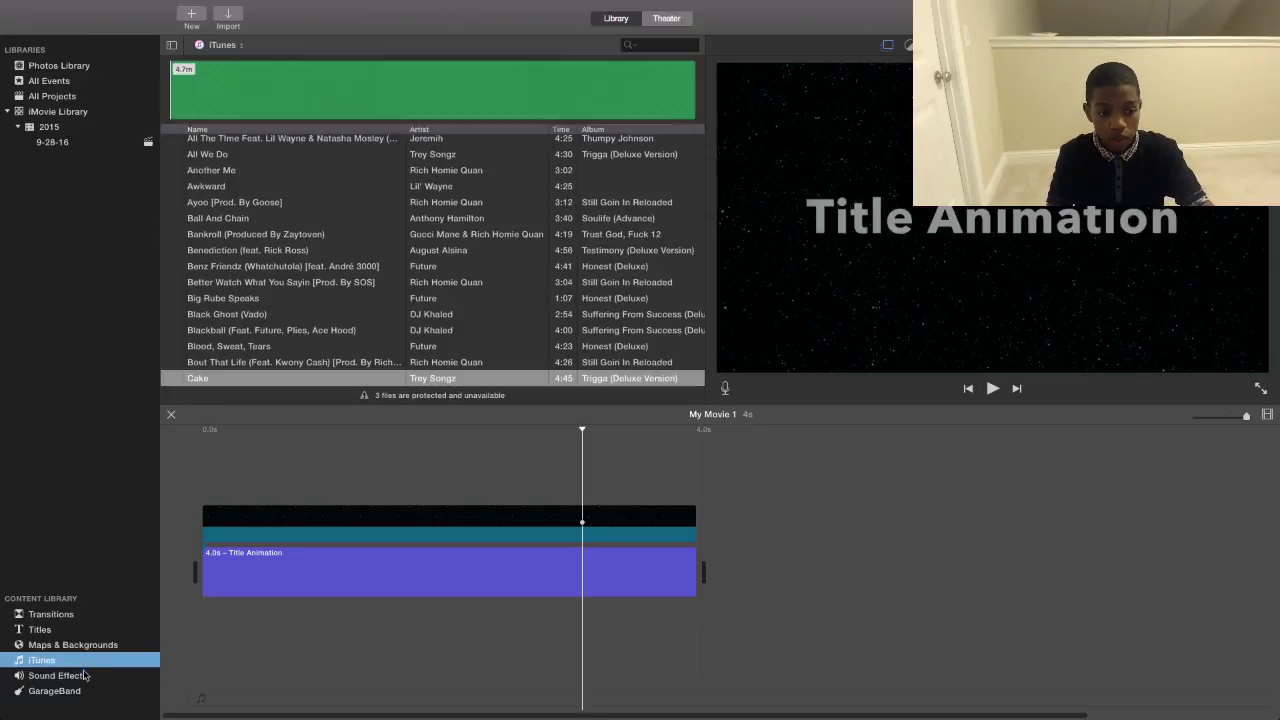
click(85, 676)
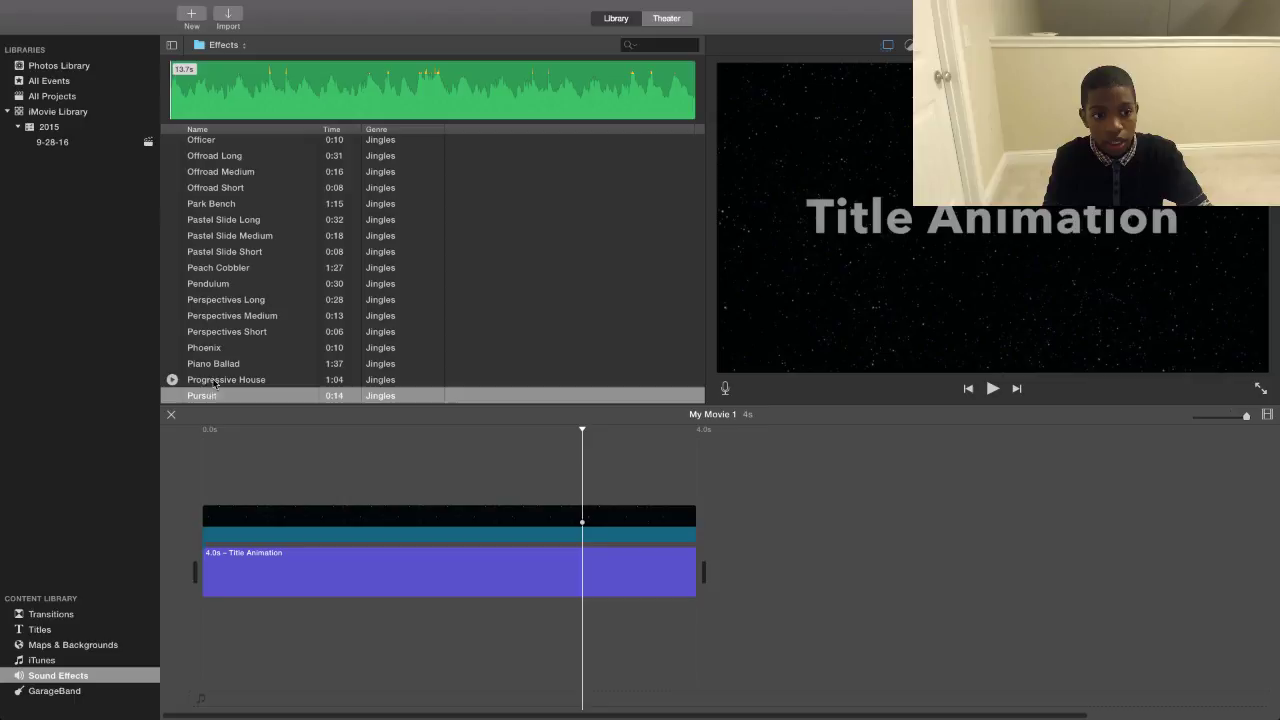
scroll(185, 352, up, 1)
scroll(184, 364, down, 10)
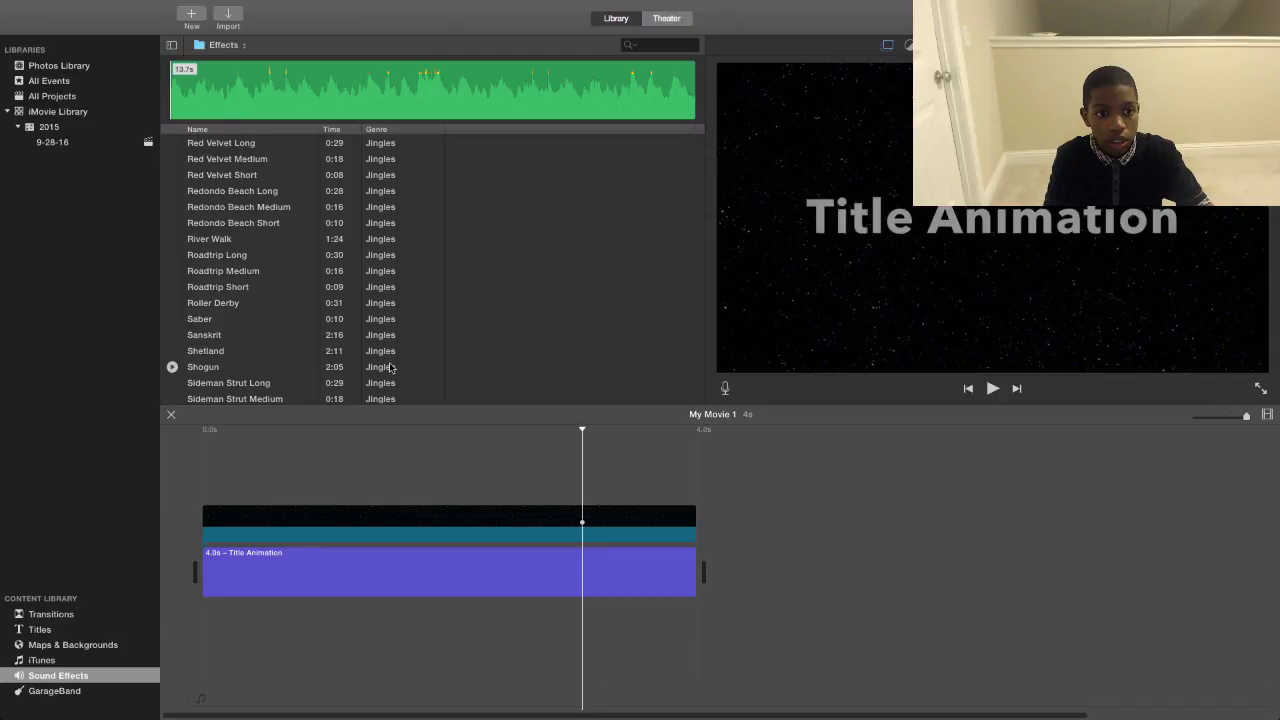
scroll(390, 368, up, 20)
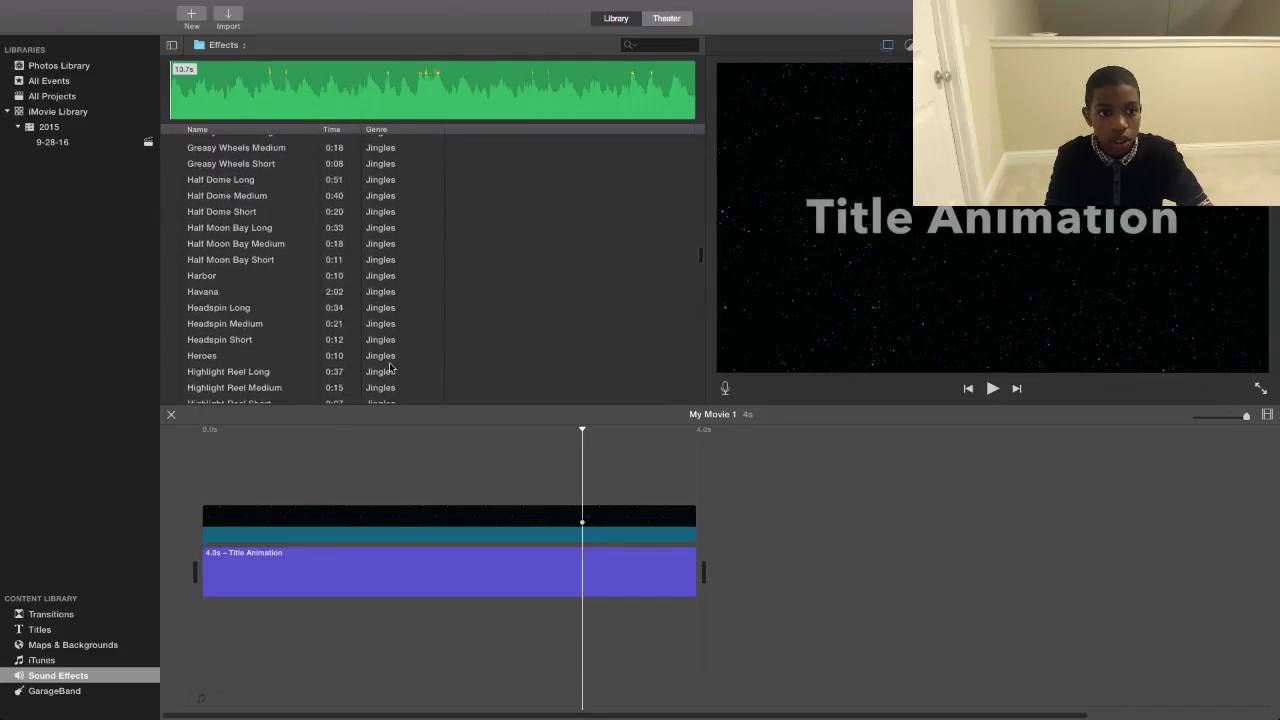
scroll(390, 368, up, 20)
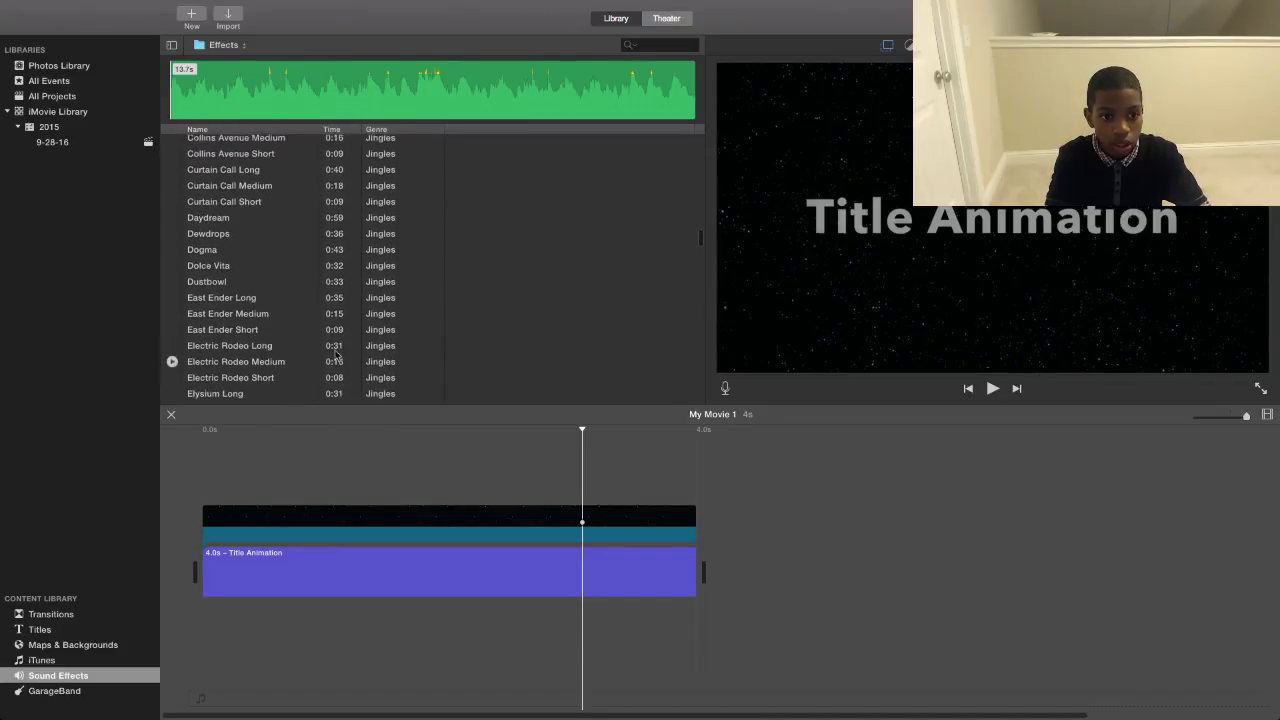
scroll(220, 345, down, 5)
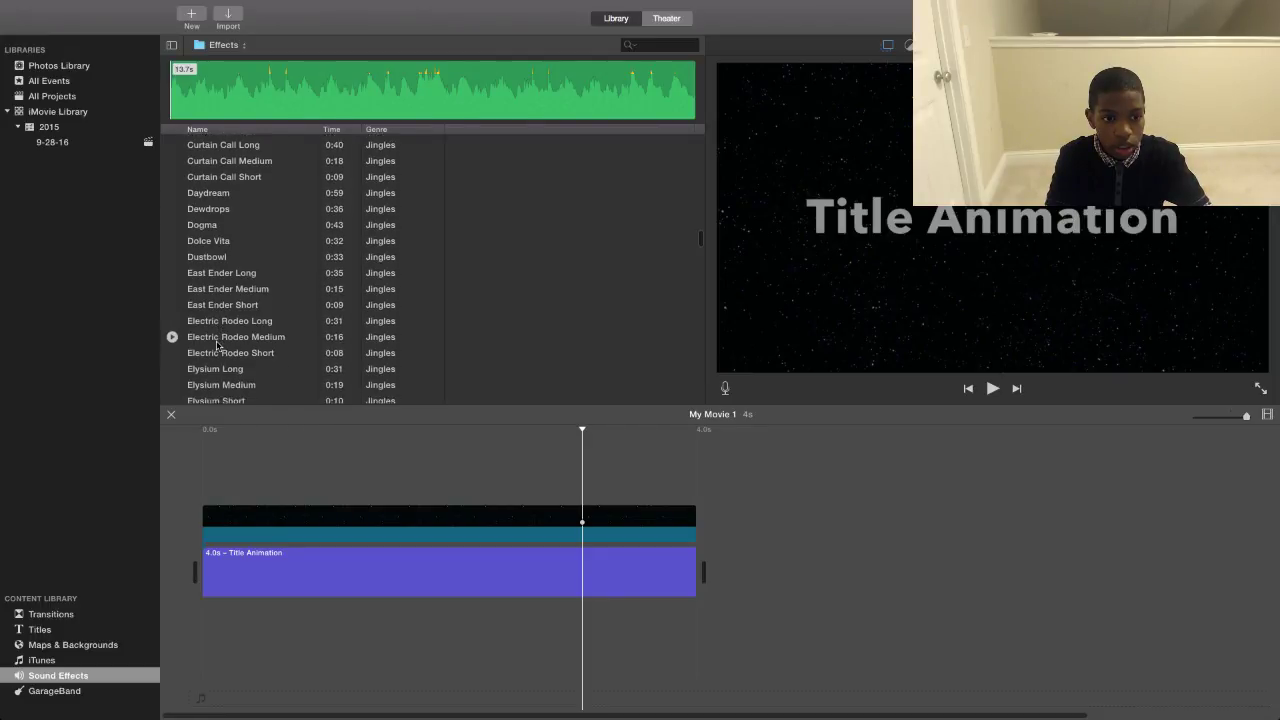
scroll(217, 346, down, 15)
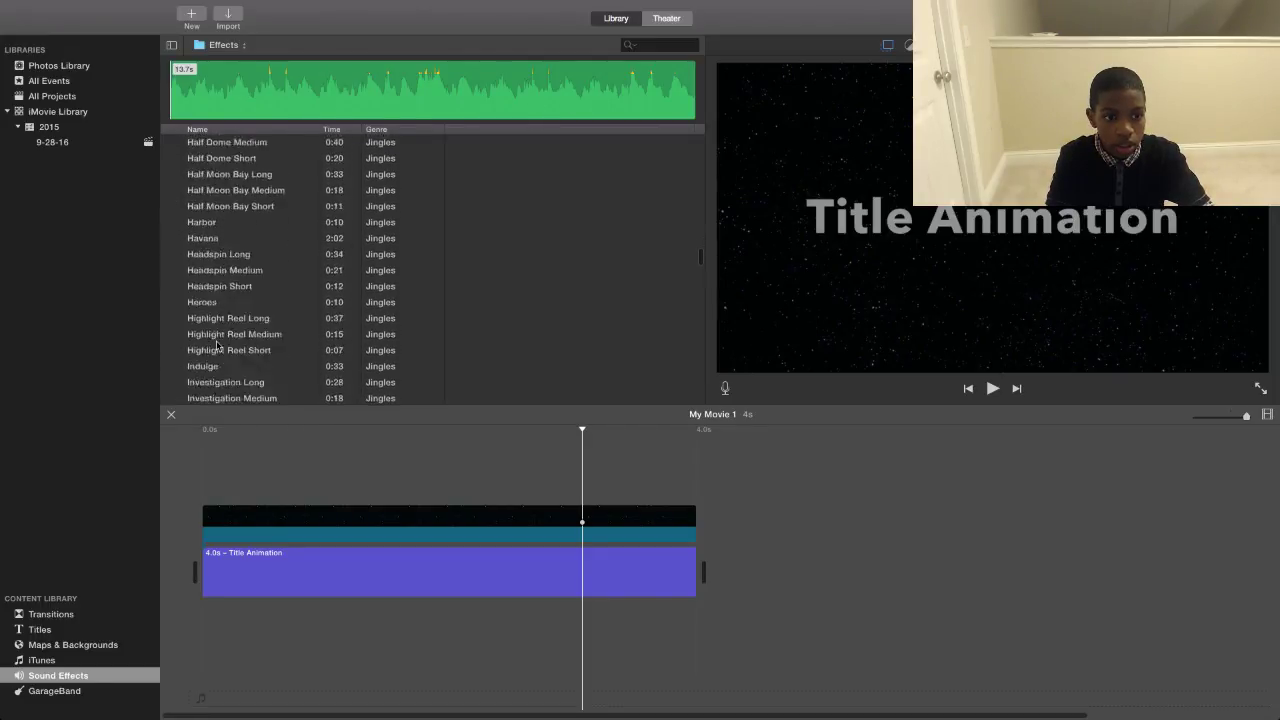
scroll(217, 346, down, 10)
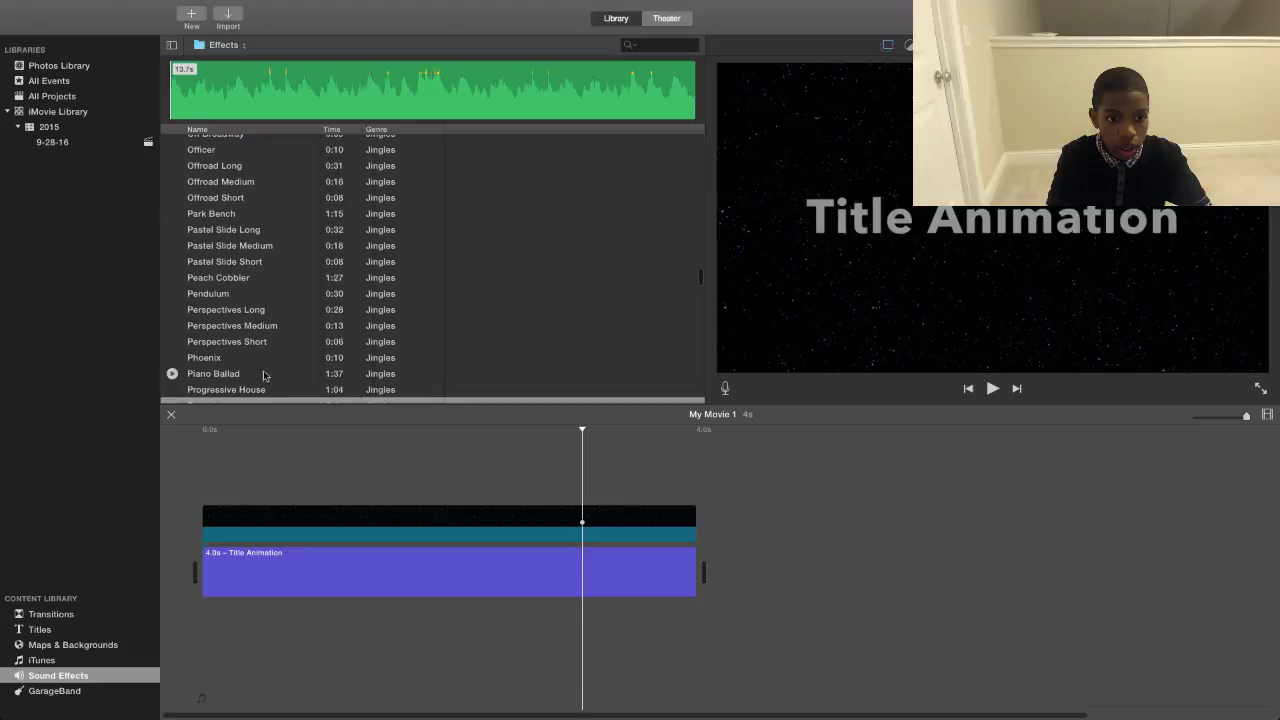
click(280, 388)
scroll(283, 386, down, 4)
scroll(283, 386, down, 5)
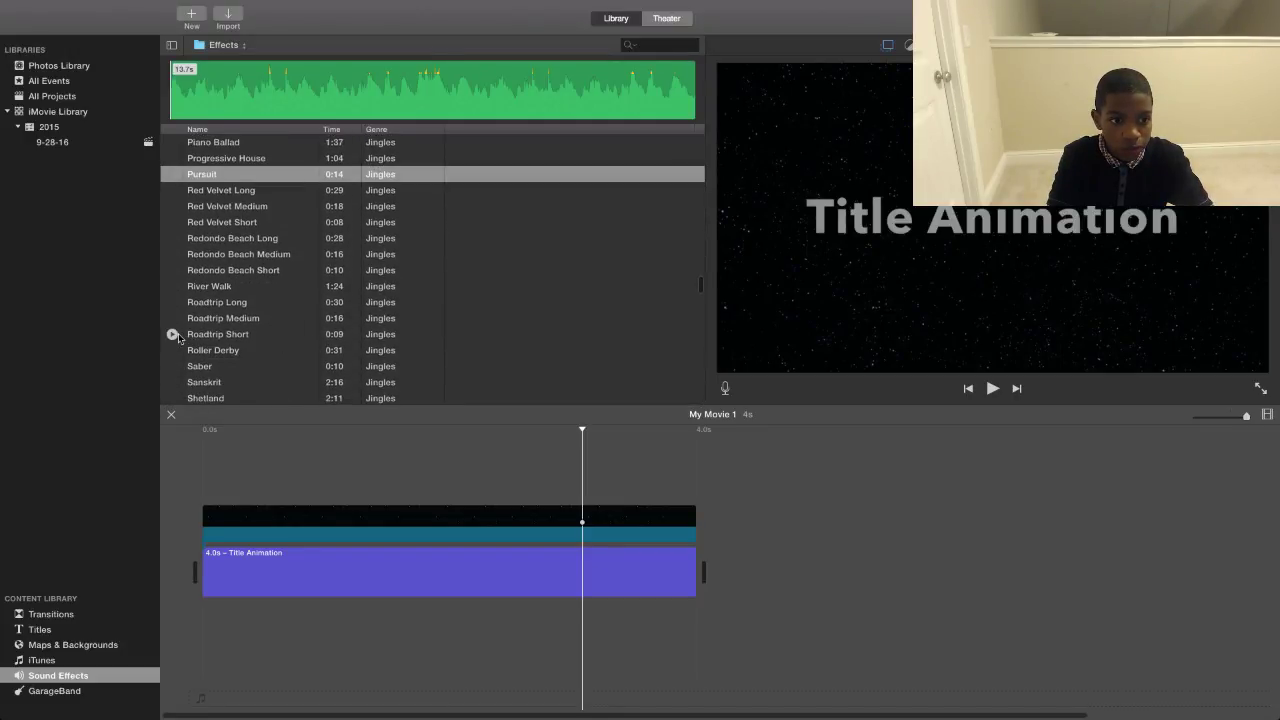
Preview the Roadtrip Short, Redondo Beach Short and Timely jingles
click(172, 335)
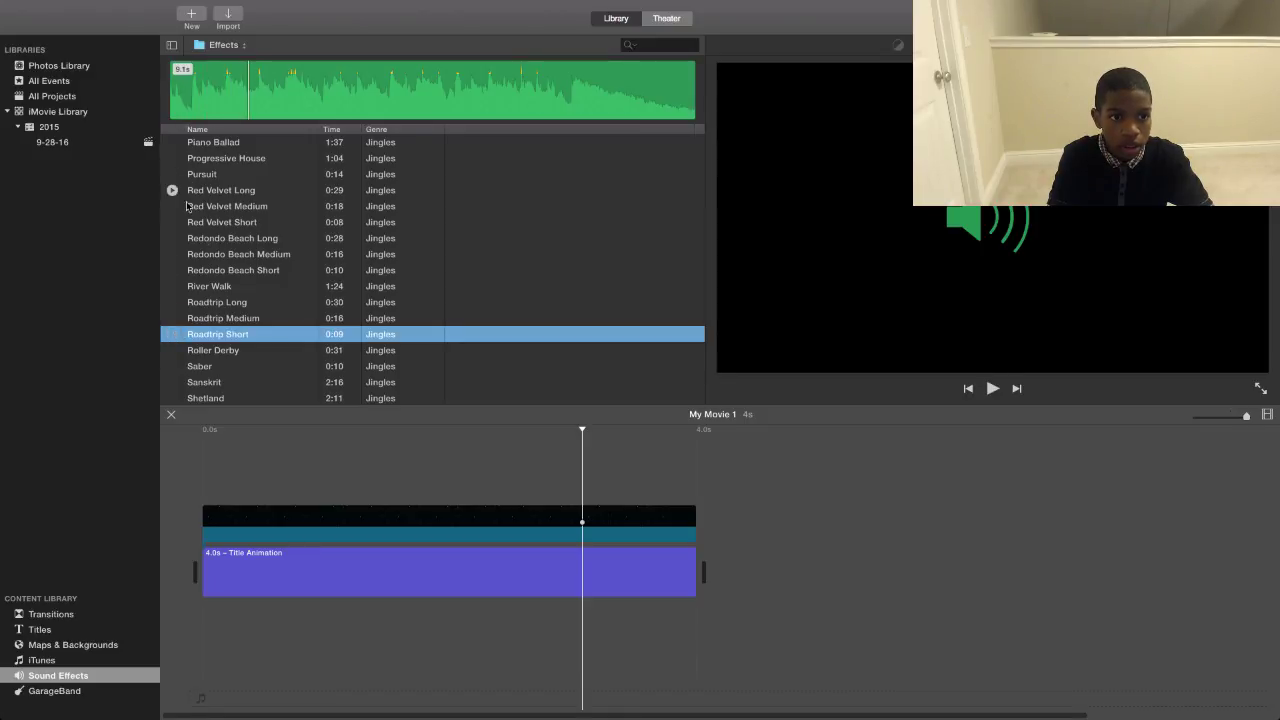
click(172, 270)
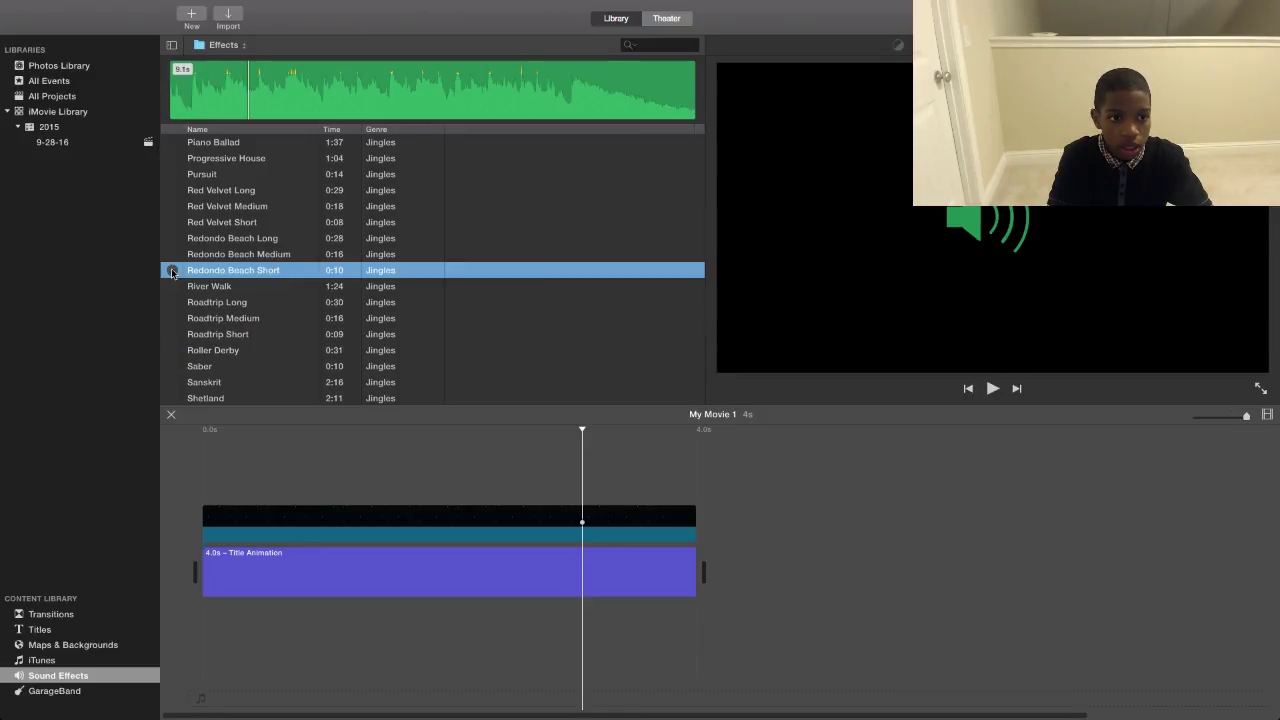
scroll(285, 313, up, 2)
scroll(284, 313, down, 10)
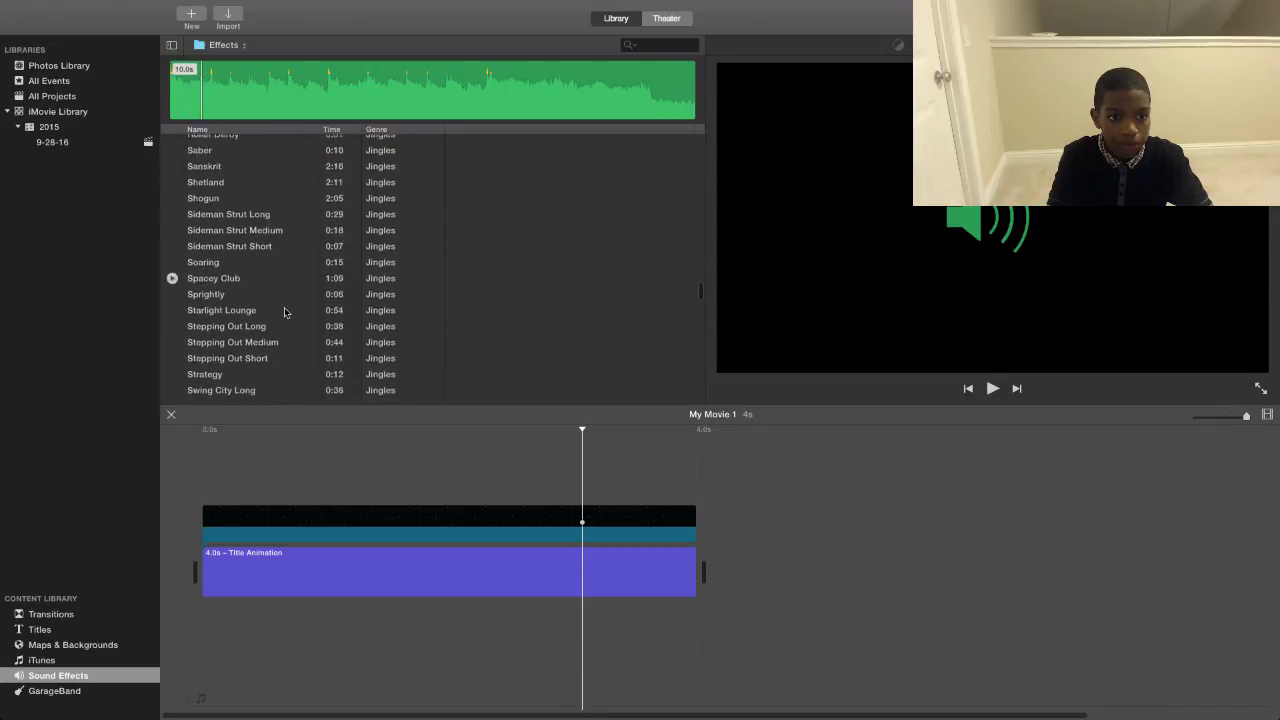
scroll(305, 371, down, 2)
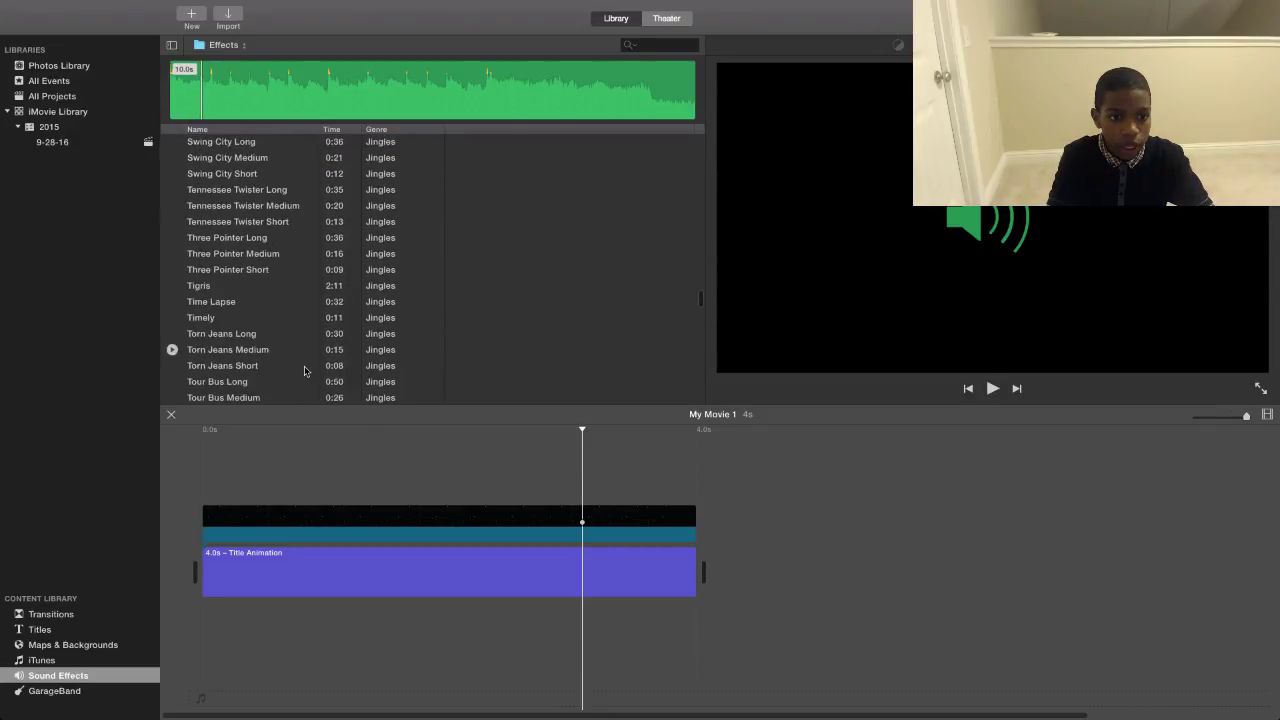
click(172, 318)
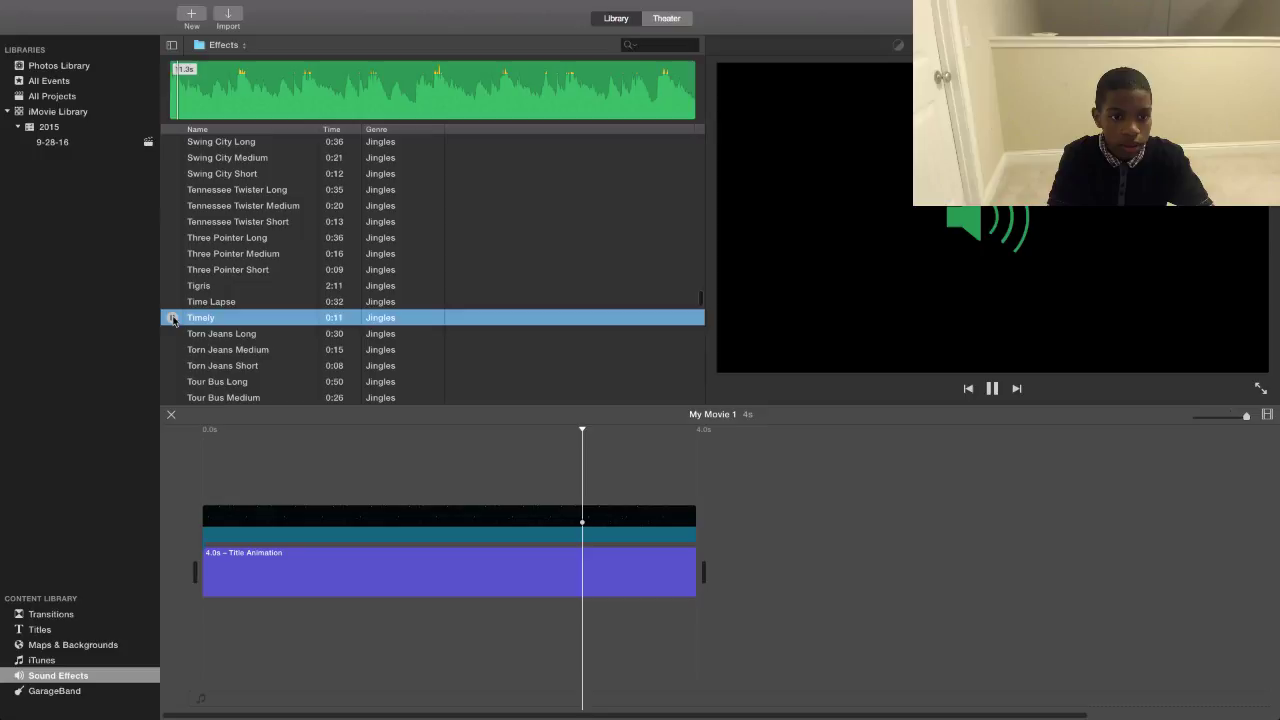
click(172, 319)
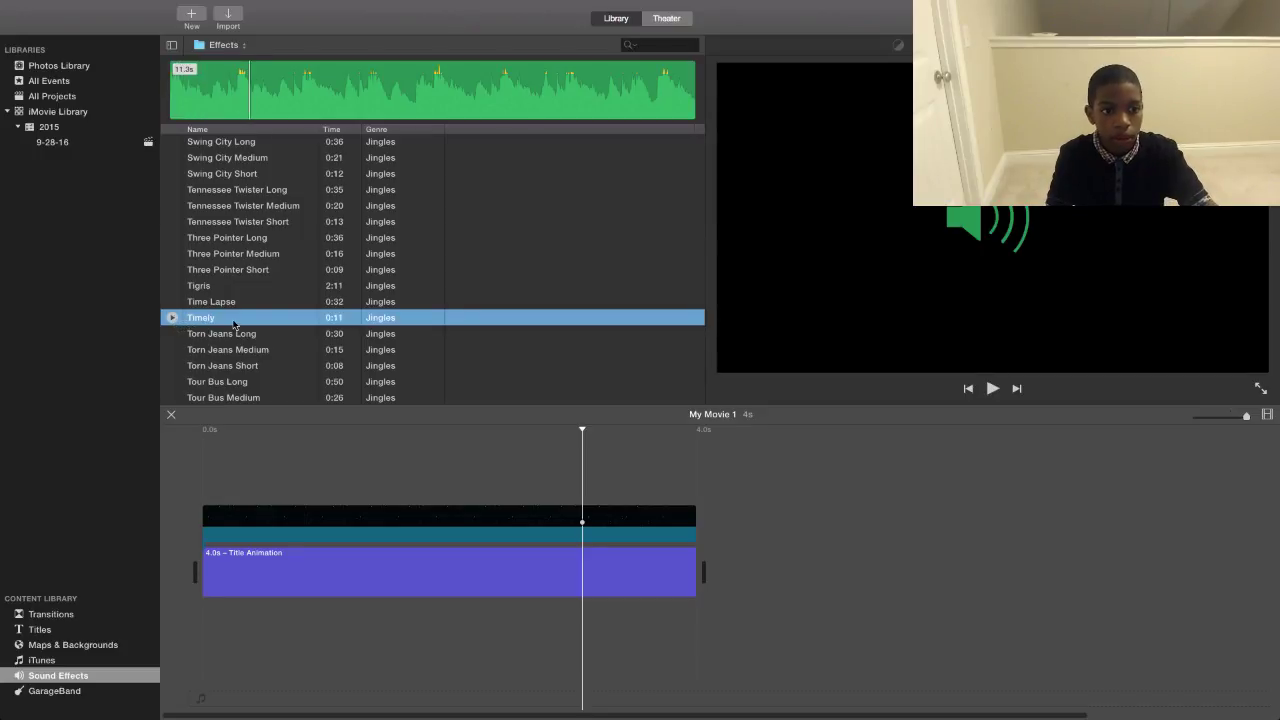
drag(230, 318, 205, 620)
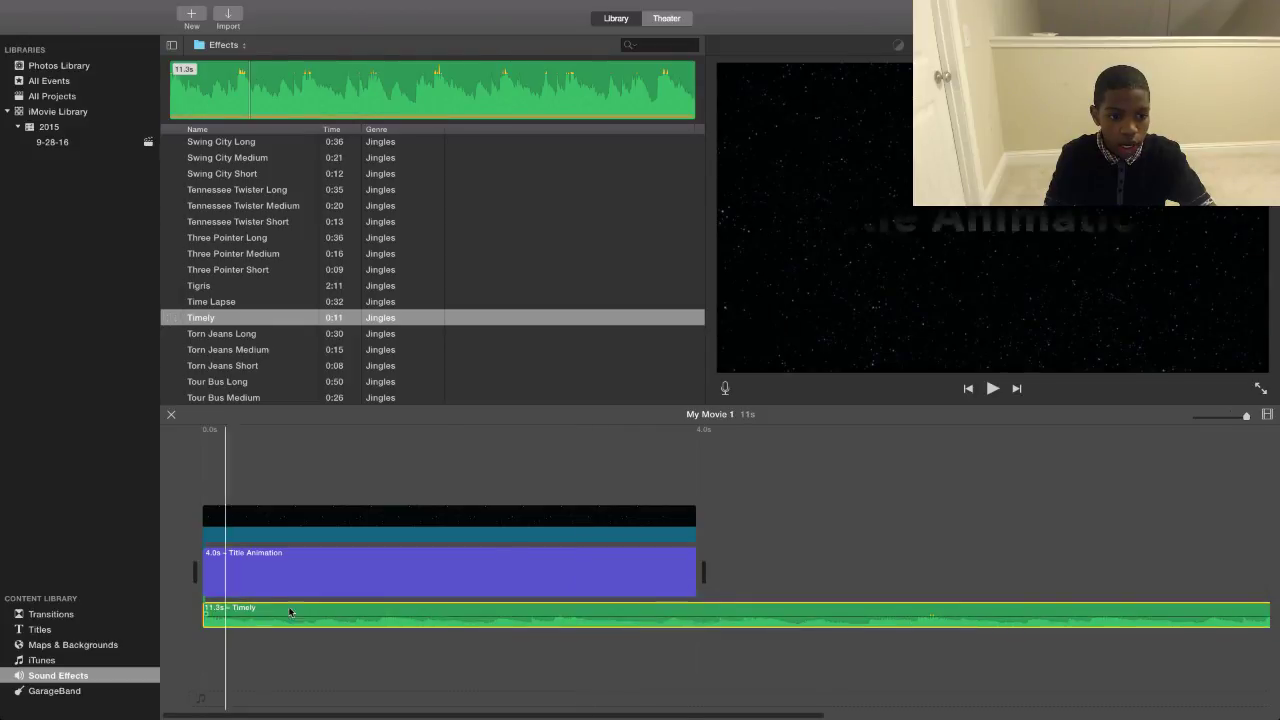
click(992, 389)
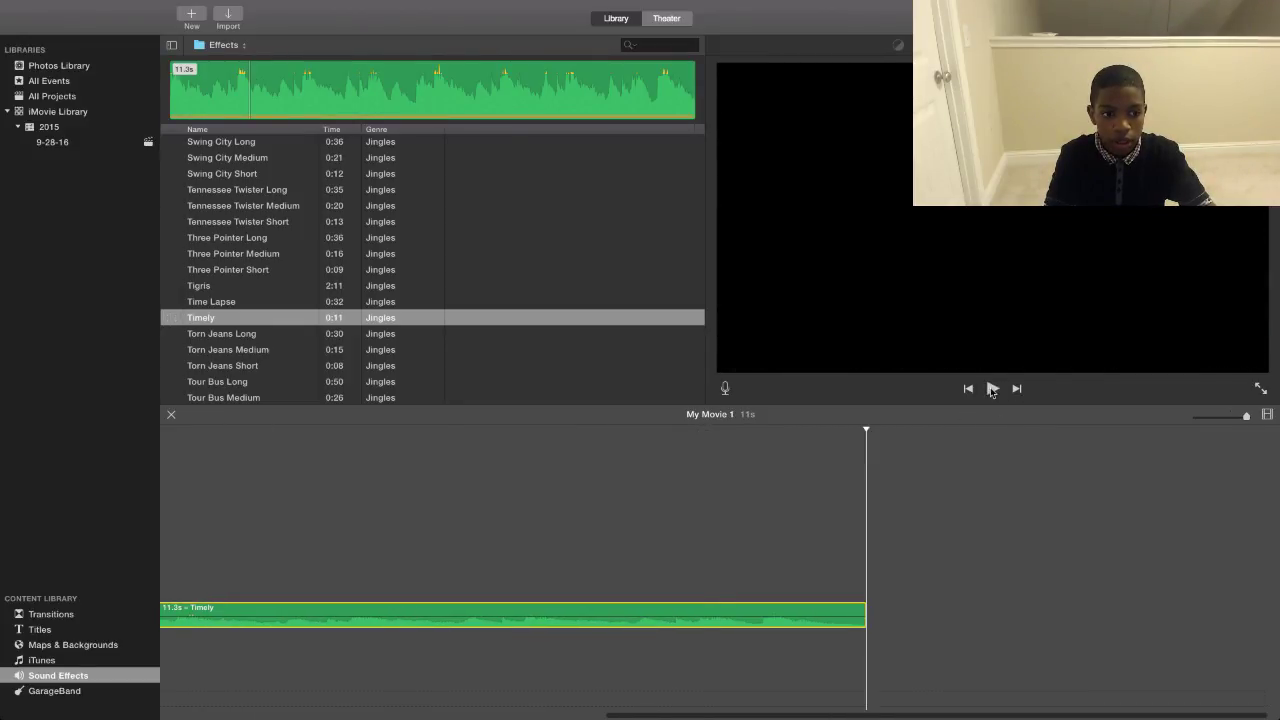
drag(868, 456, 180, 465)
click(180, 461)
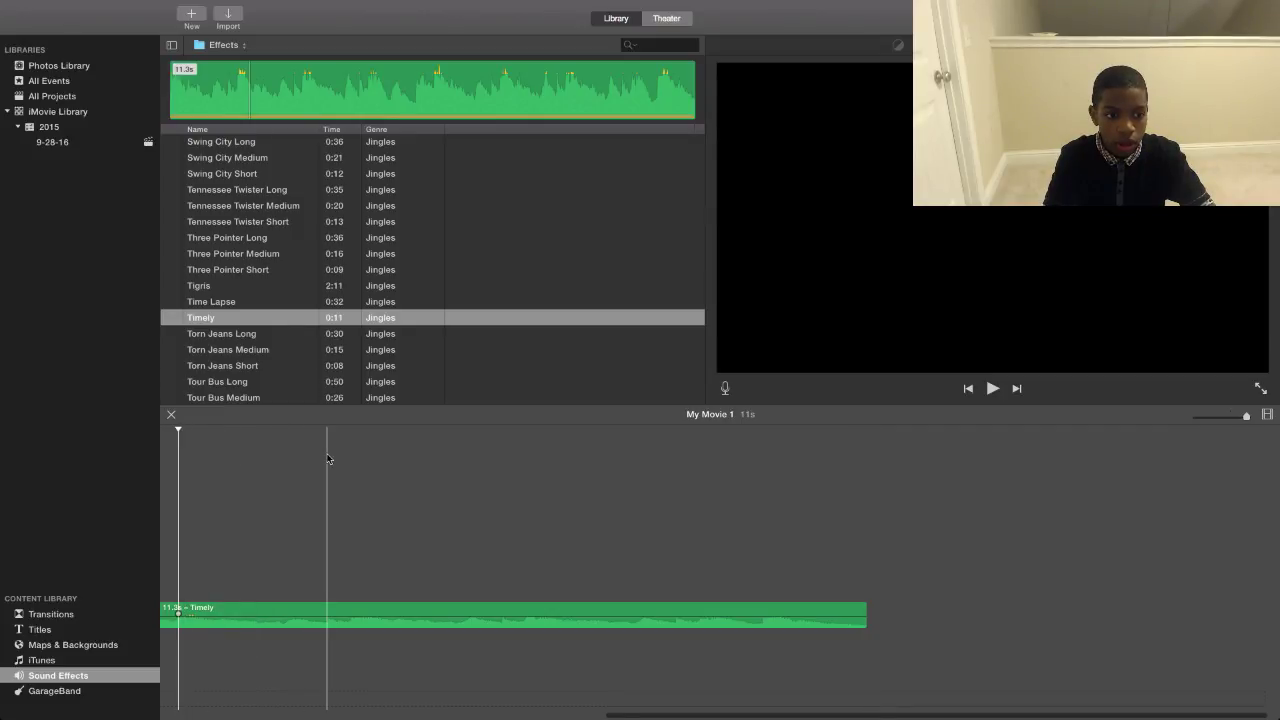
key(space)
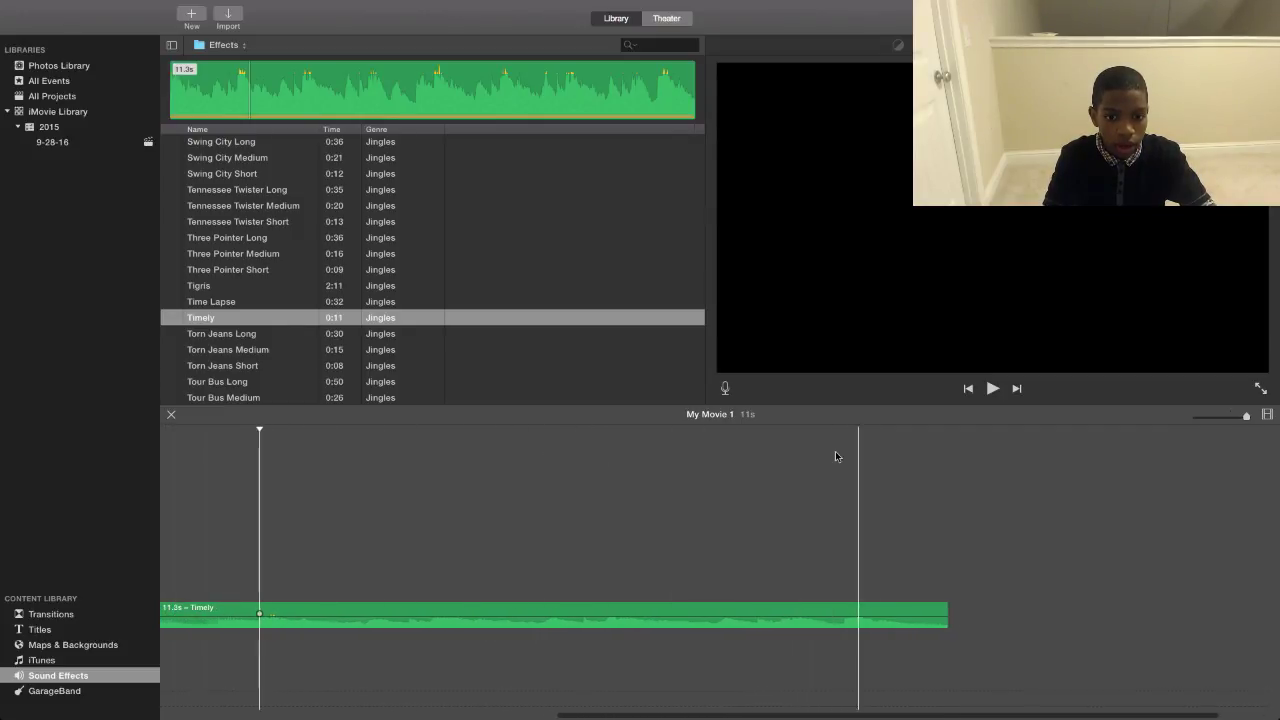
scroll(1095, 455, left, 5)
scroll(1108, 455, left, 4)
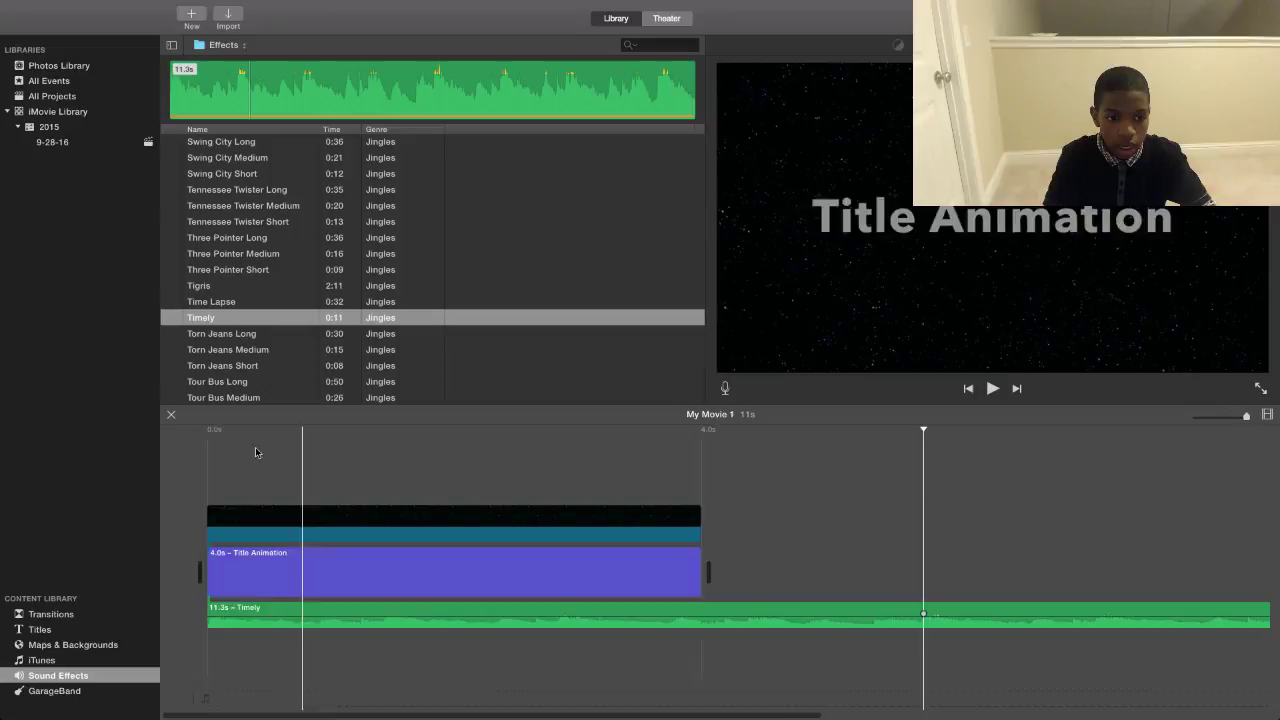
click(199, 465)
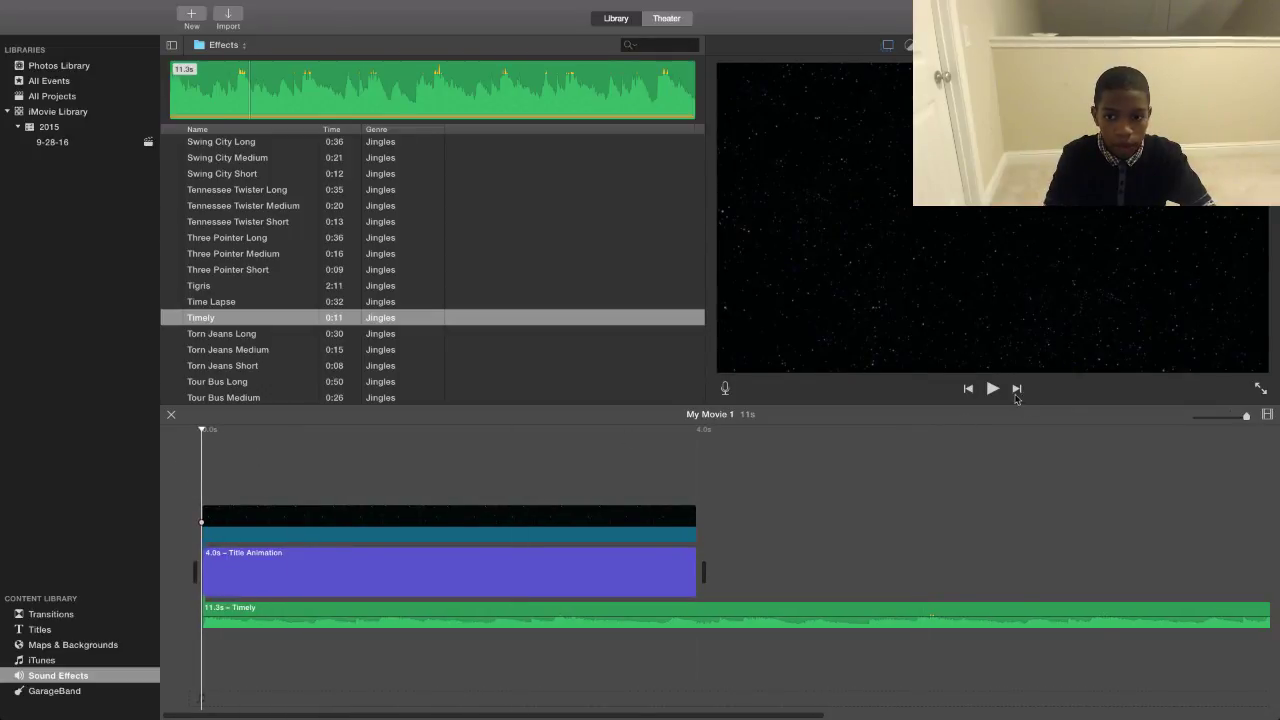
click(992, 390)
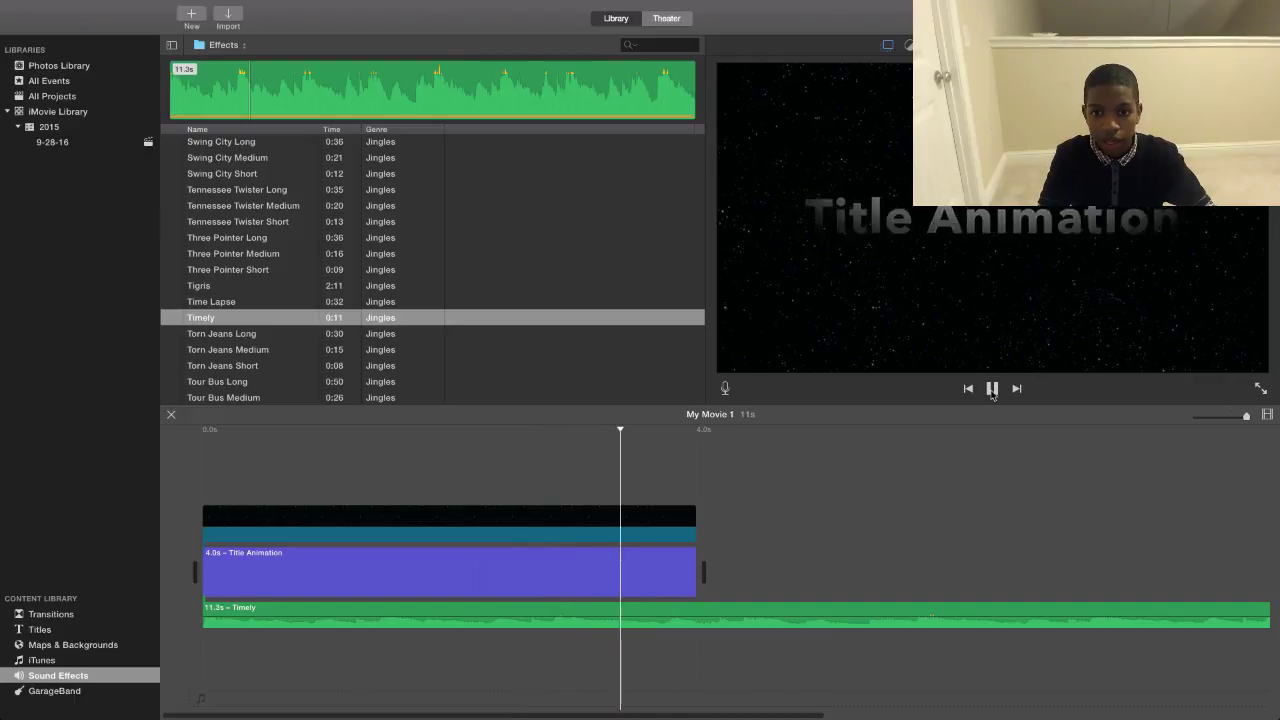
Place the playhead at the title's 4.0s end over the Timely audio clip
click(992, 389)
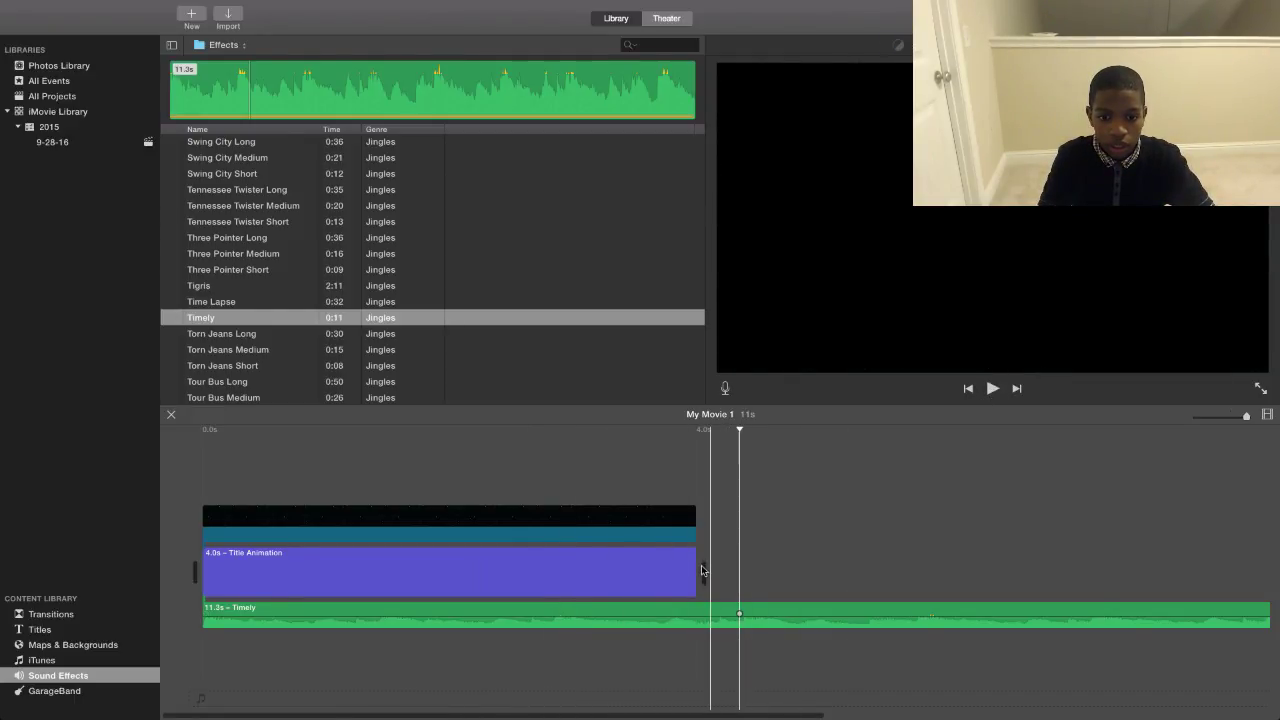
click(710, 589)
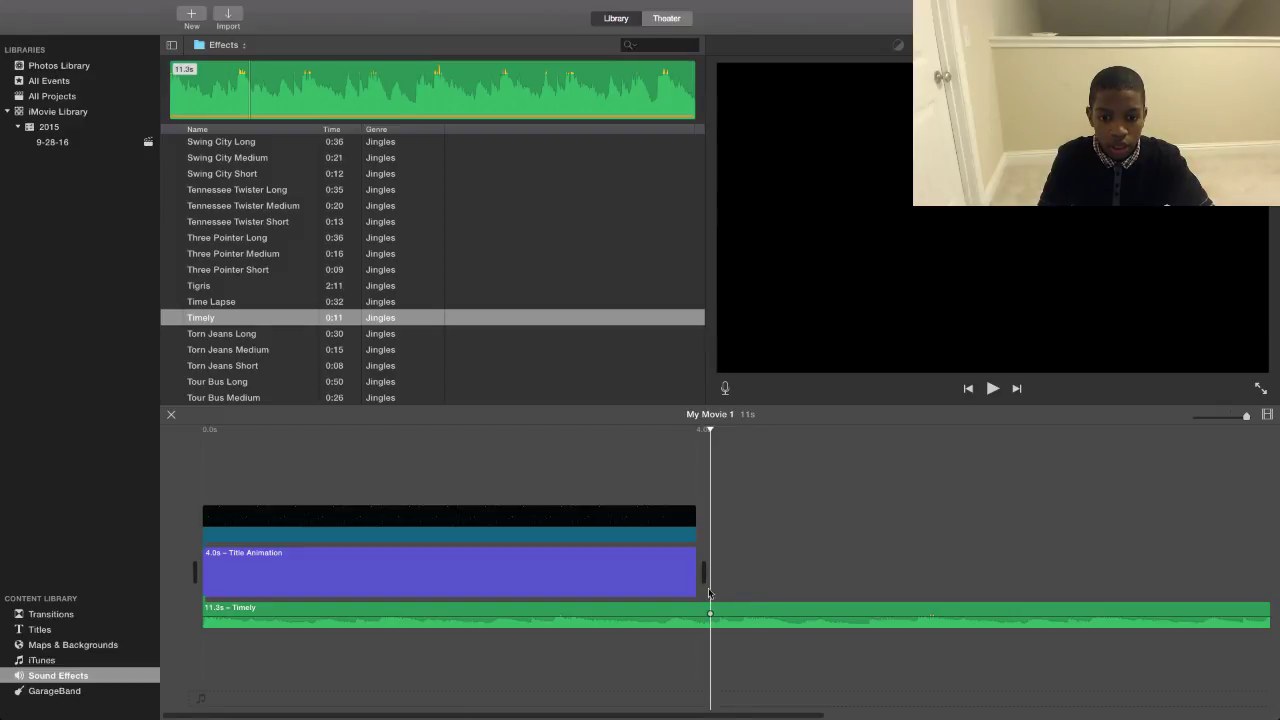
mouse_move(710, 608)
mouse_down()
mouse_move(714, 628)
mouse_move(706, 586)
mouse_up()
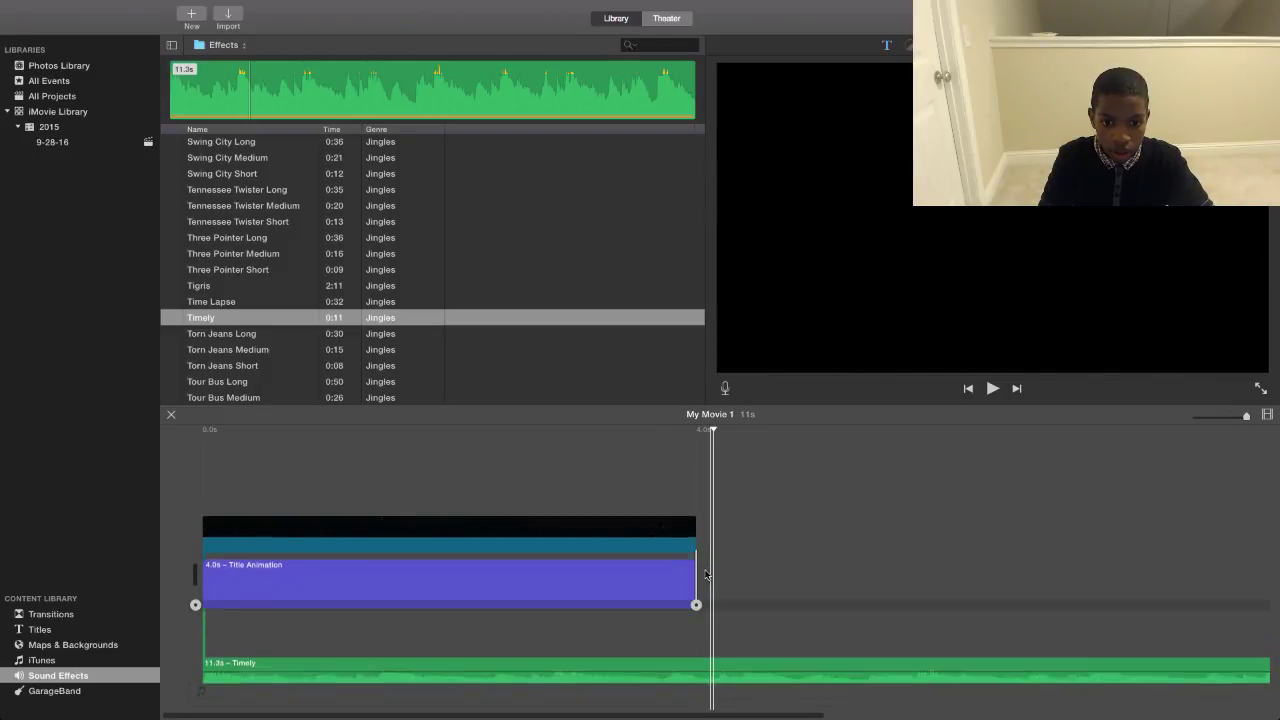
double_click(706, 575)
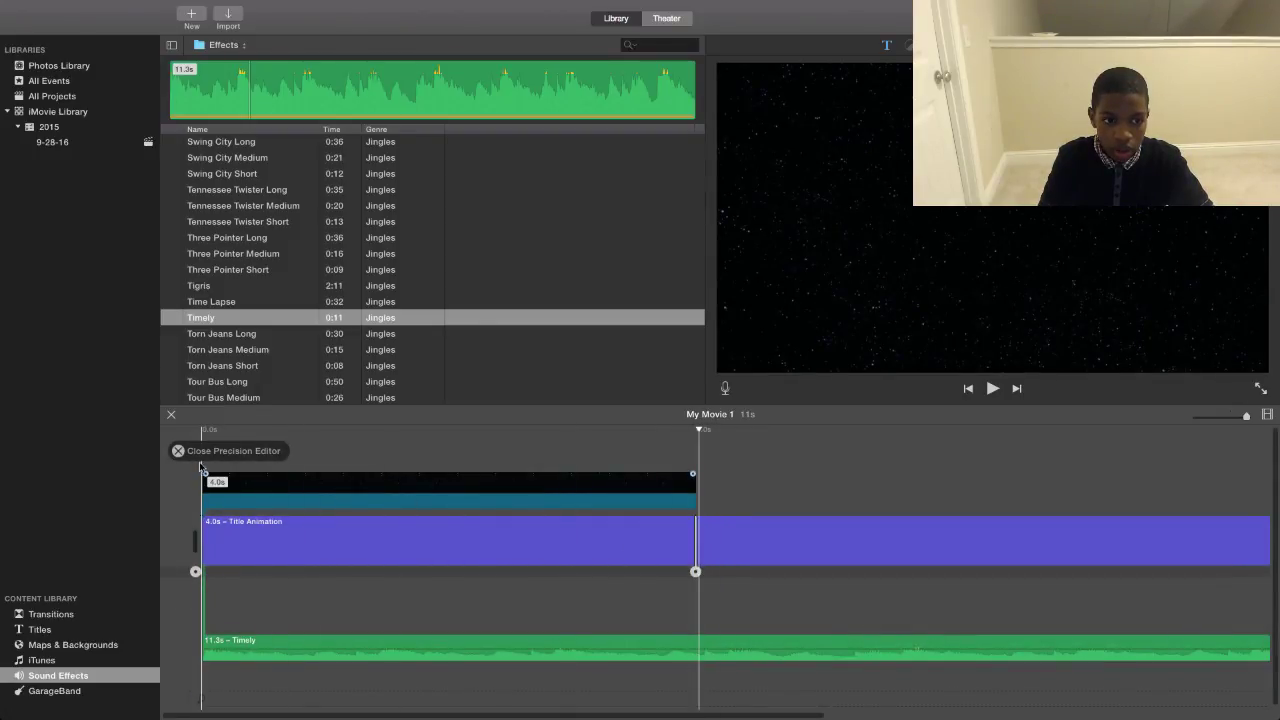
click(177, 451)
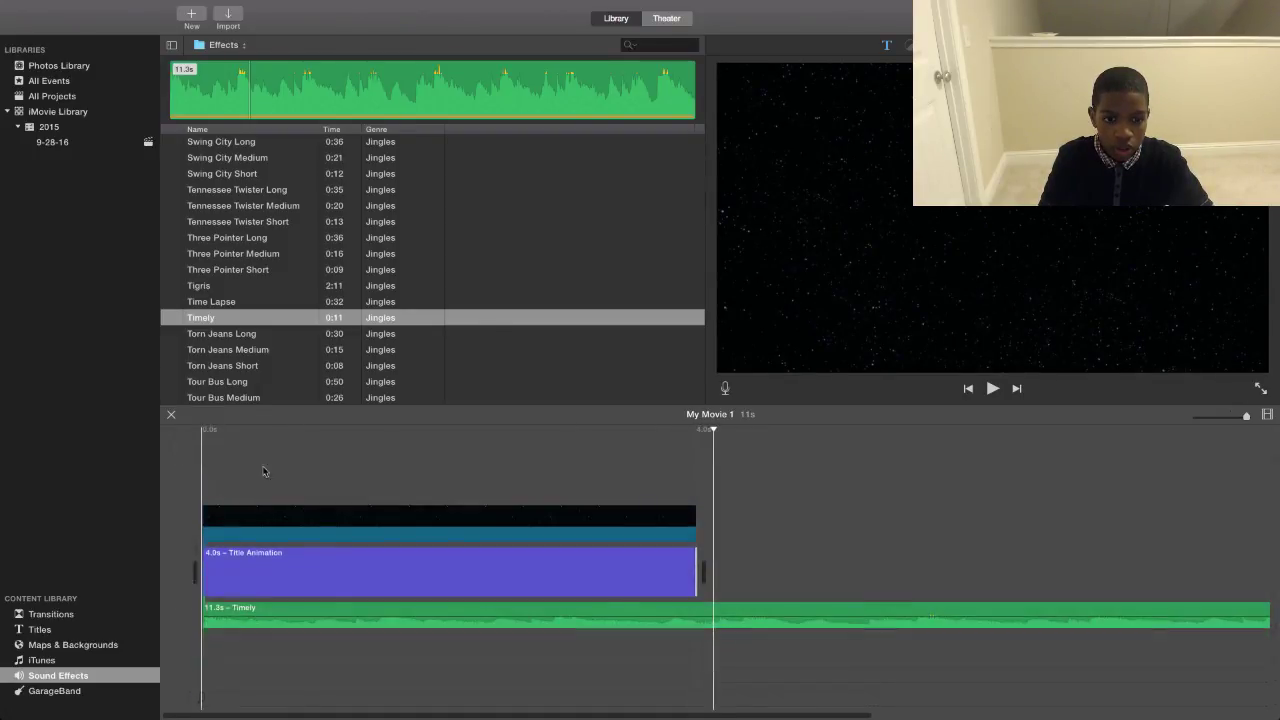
click(714, 610)
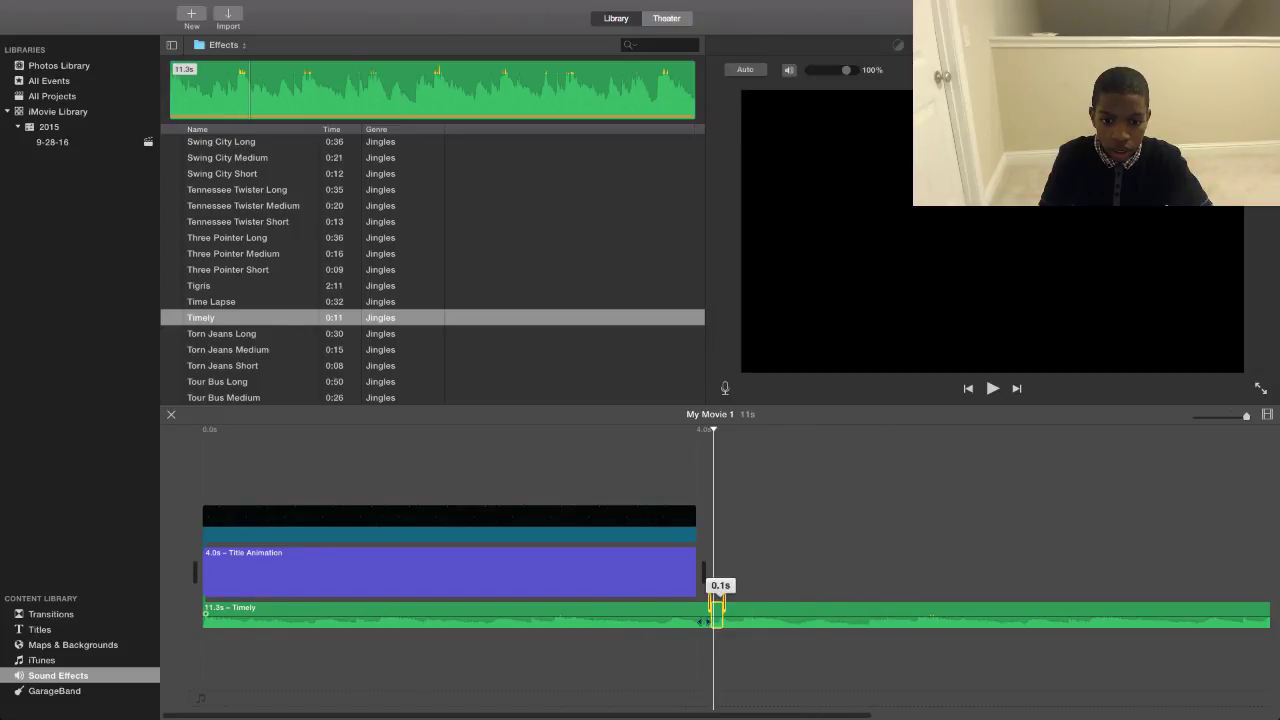
click(721, 621)
mouse_move(699, 621)
mouse_down()
mouse_move(771, 623)
mouse_move(685, 611)
mouse_up()
click(710, 616)
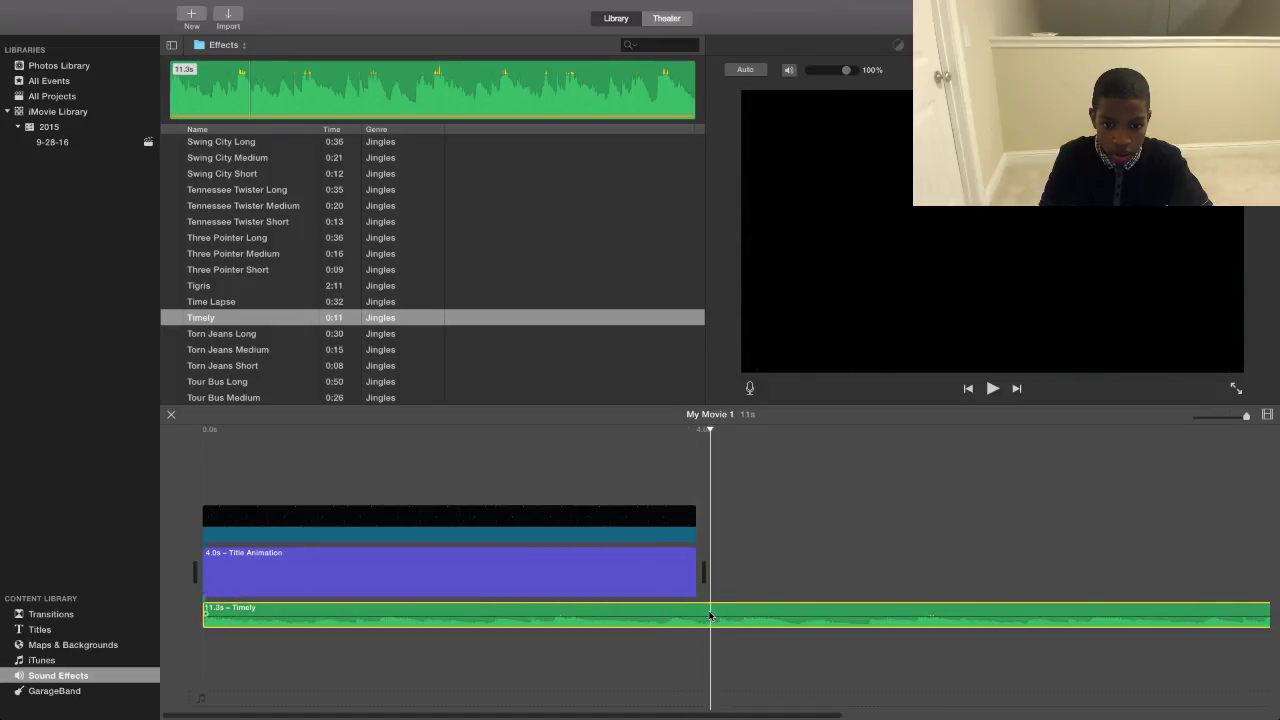
click(716, 598)
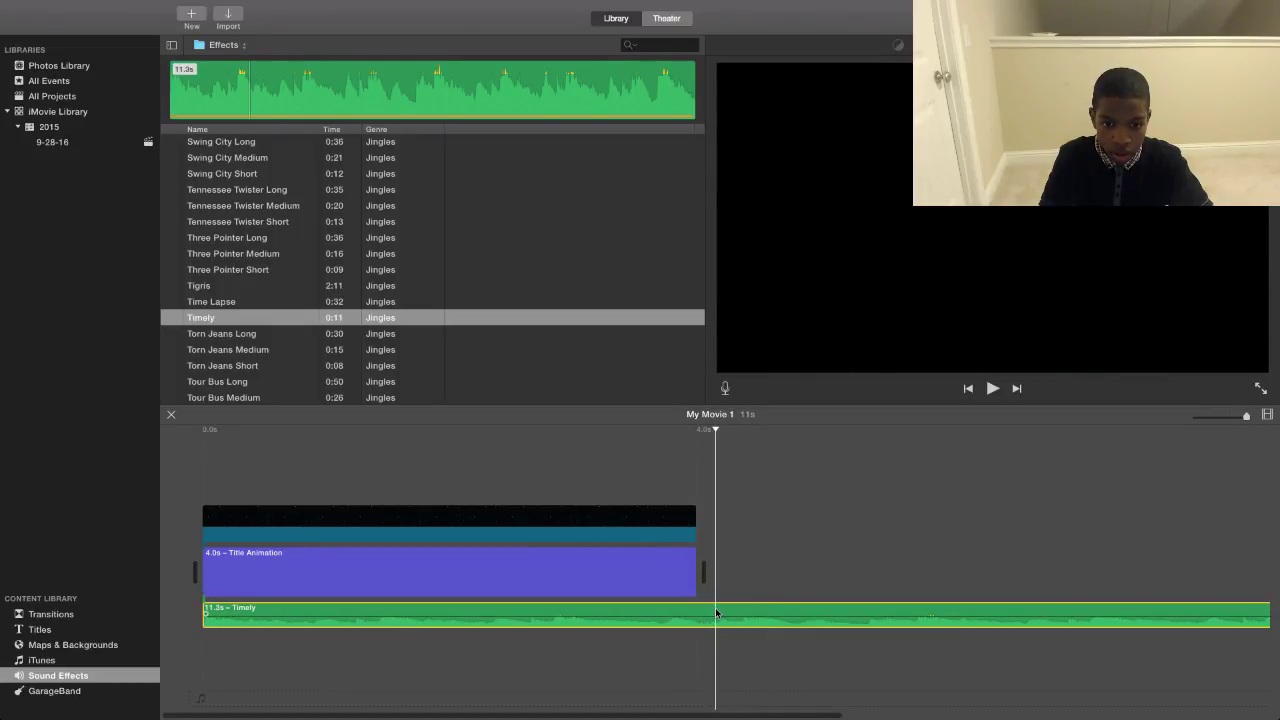
click(745, 593)
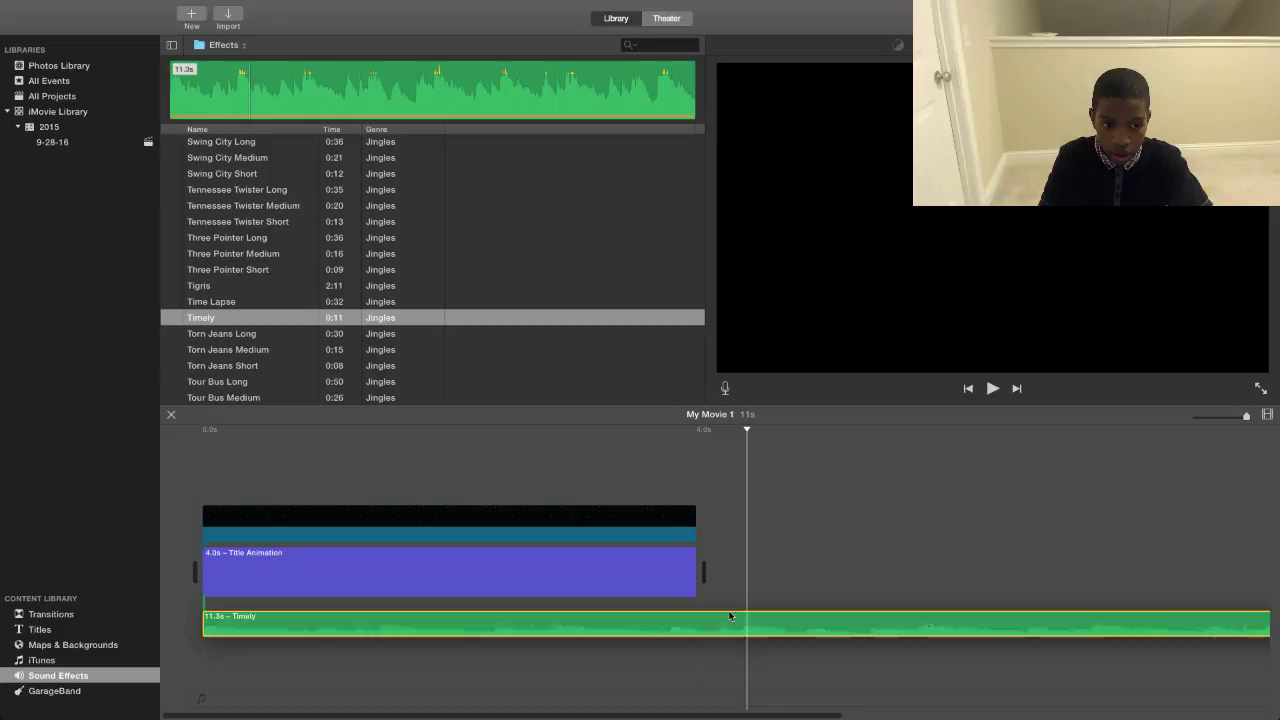
click(790, 560)
scroll(930, 553, right, 5)
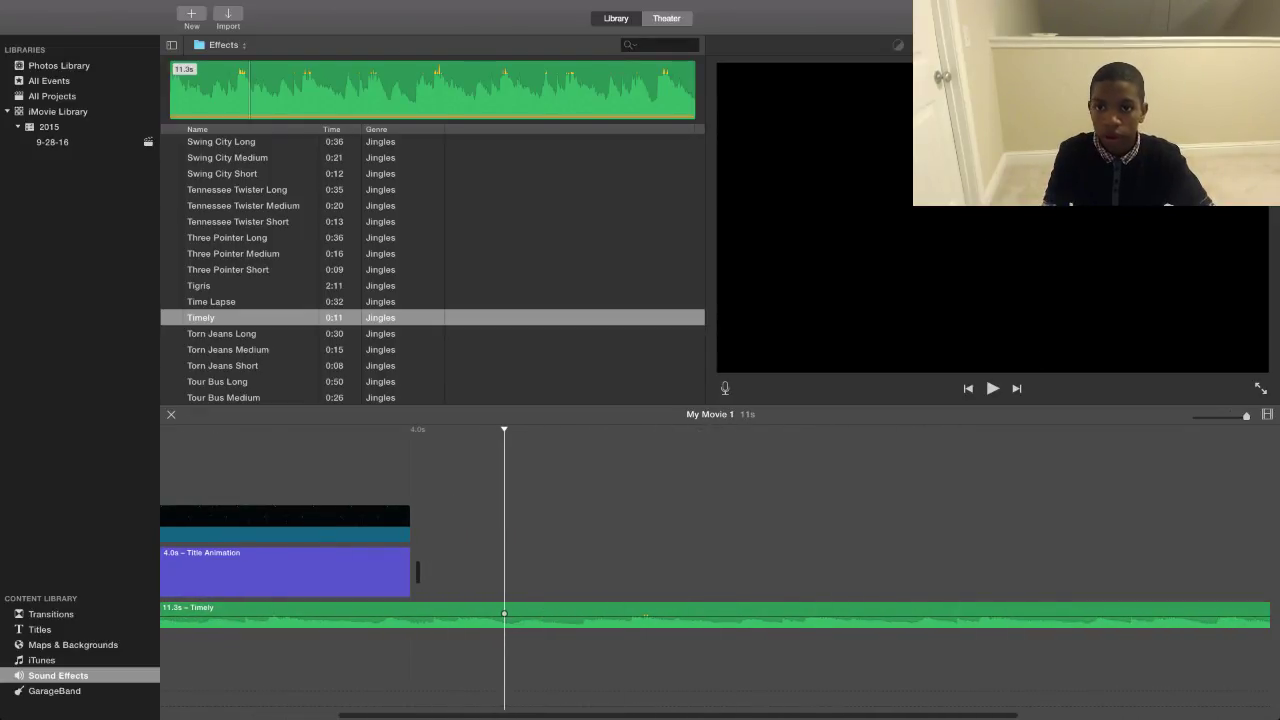
Delete the Timely audio beyond 4.0s, including the leftover piece
drag(820, 612, 417, 618)
drag(822, 612, 422, 615)
key(Delete)
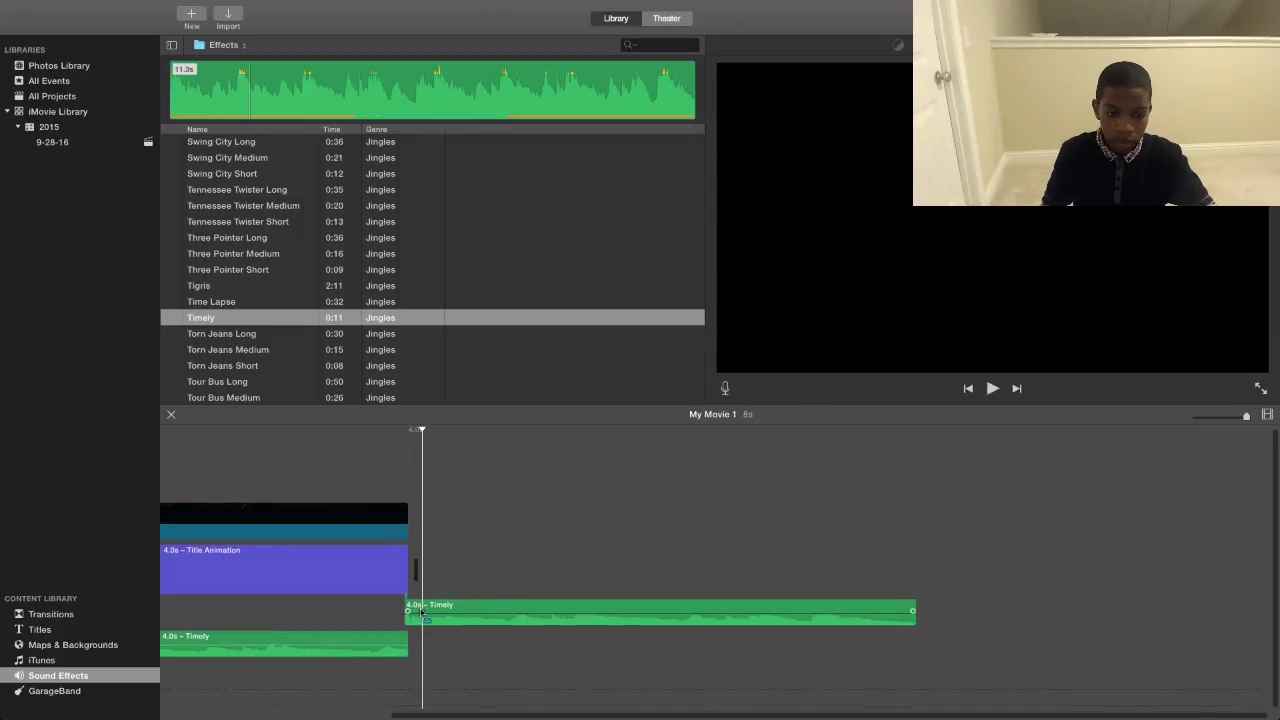
click(585, 613)
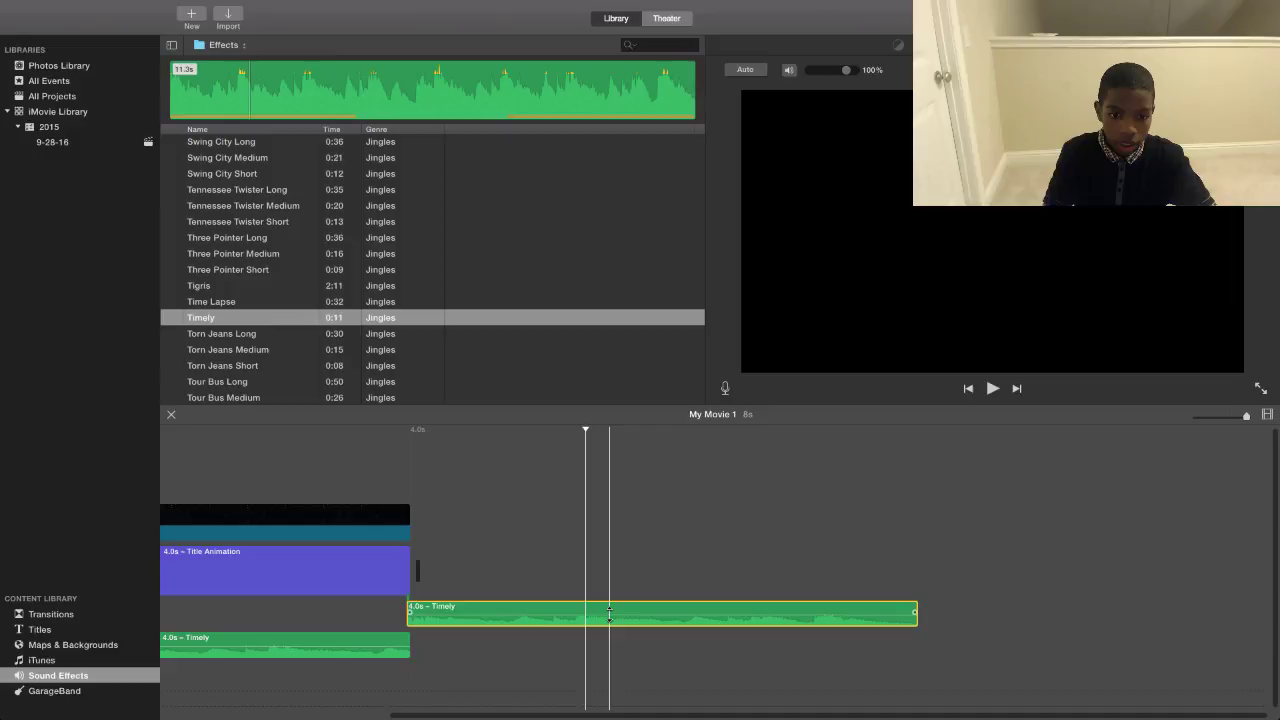
key(Delete)
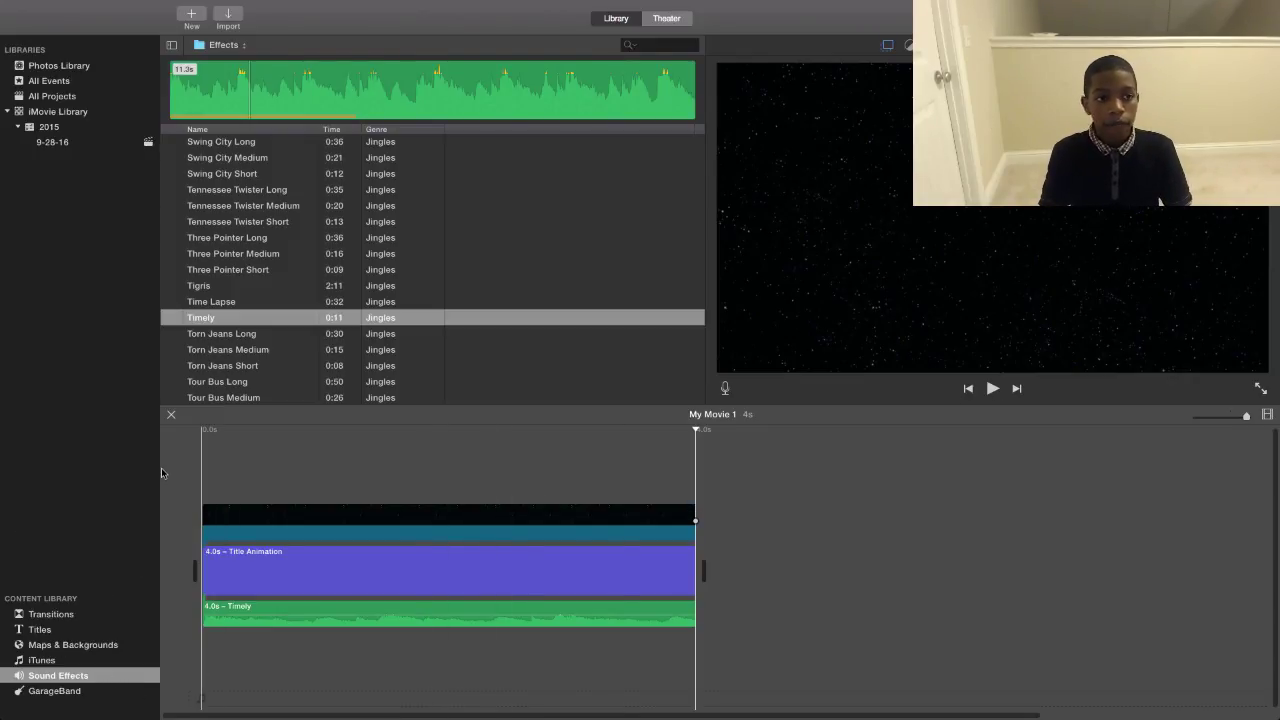
Show the No Theme transitions in the Content Library
click(69, 615)
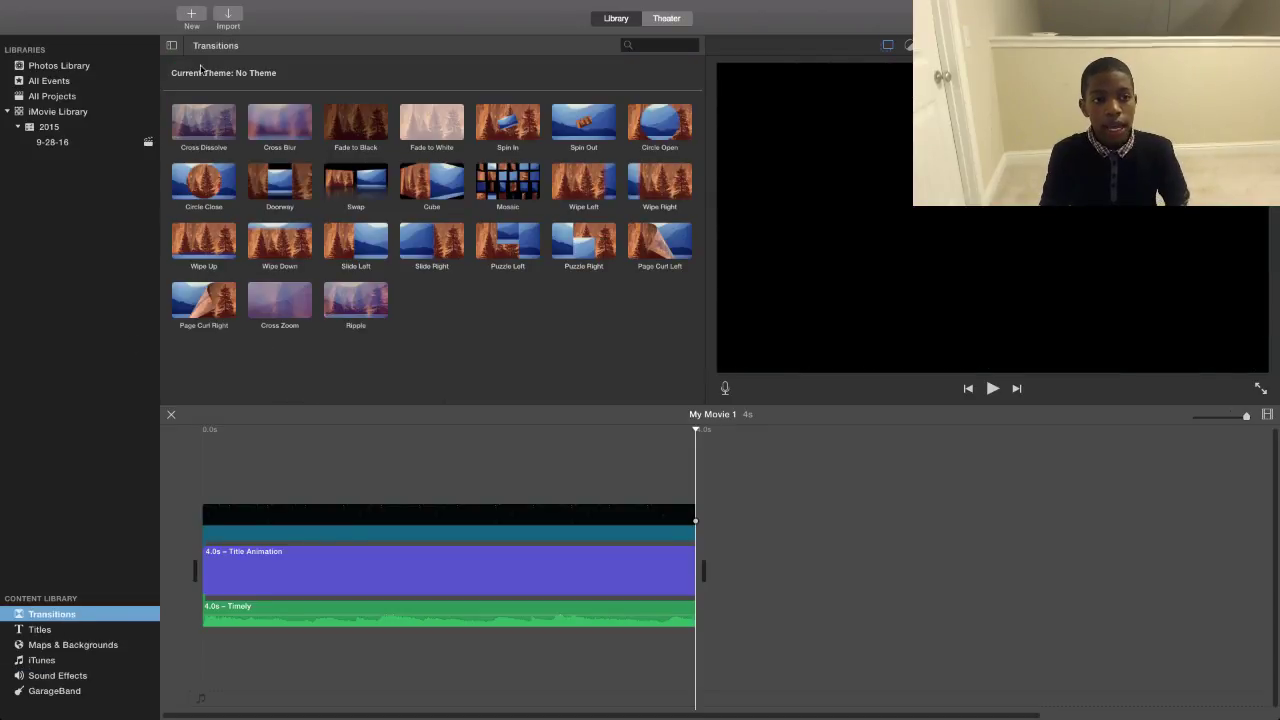
In the 9-28-16 event, open the earlier My Movie project in the timeline
click(97, 145)
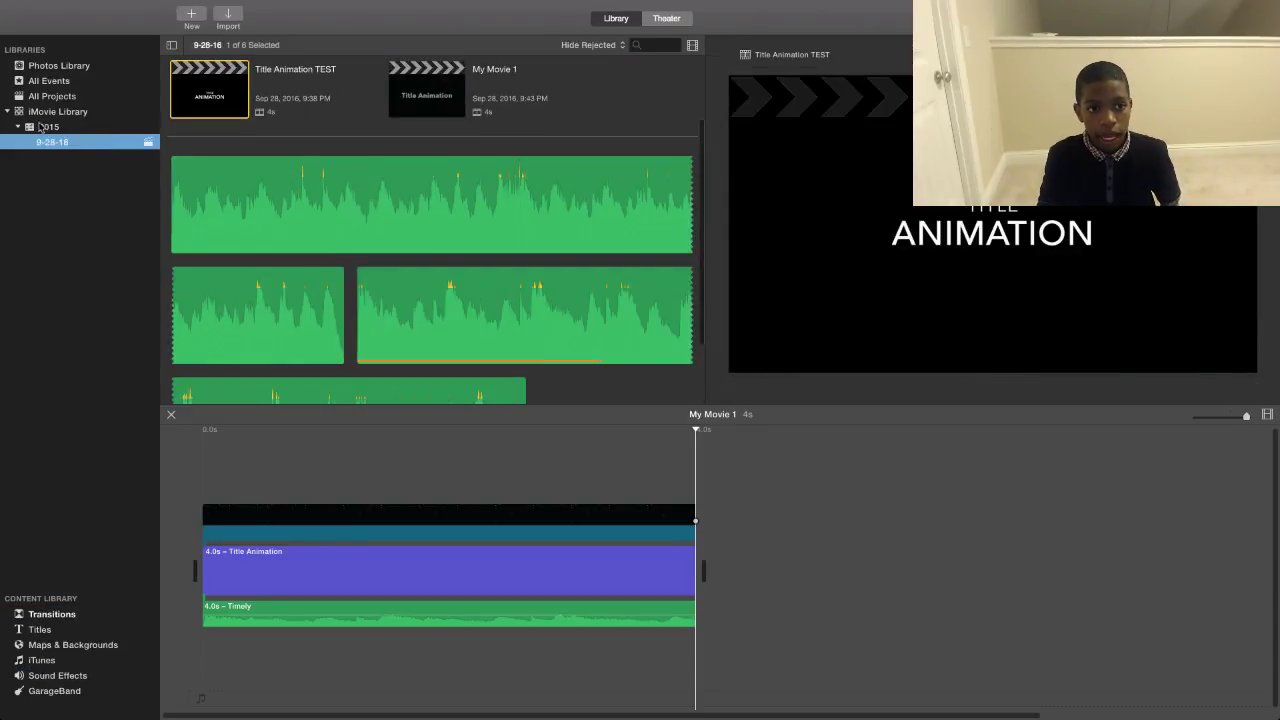
scroll(245, 110, up, 3)
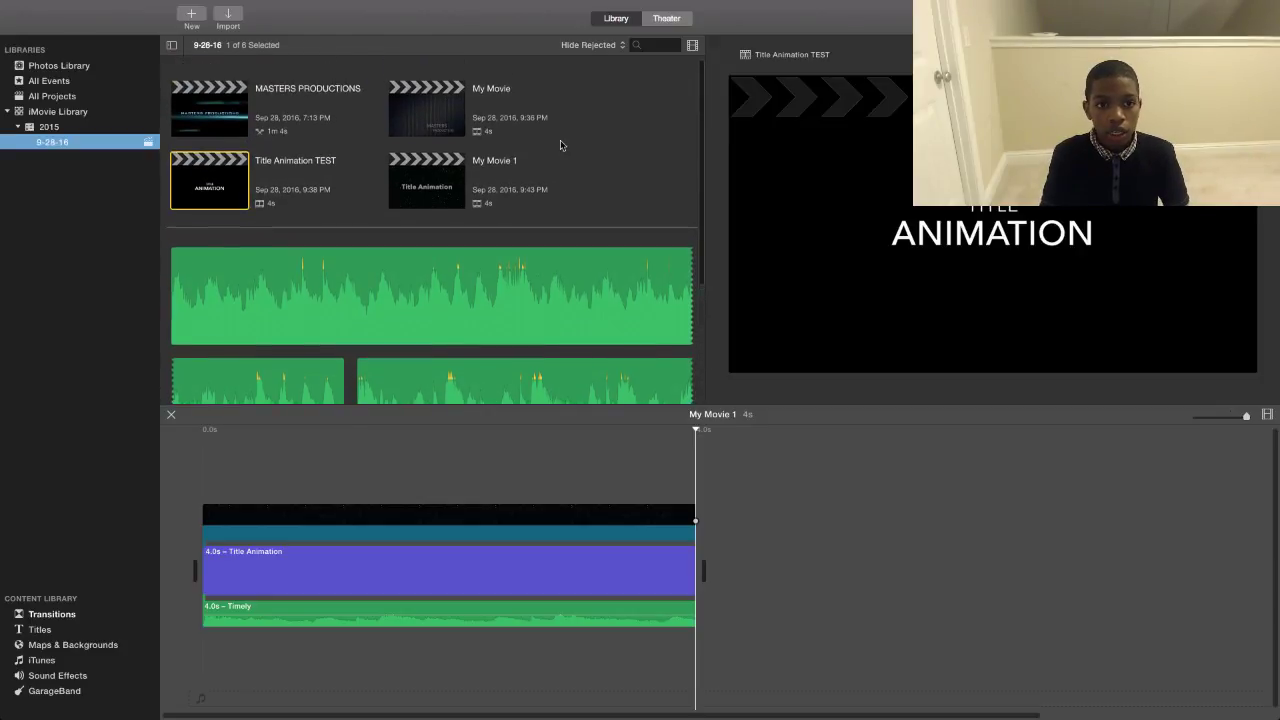
click(449, 104)
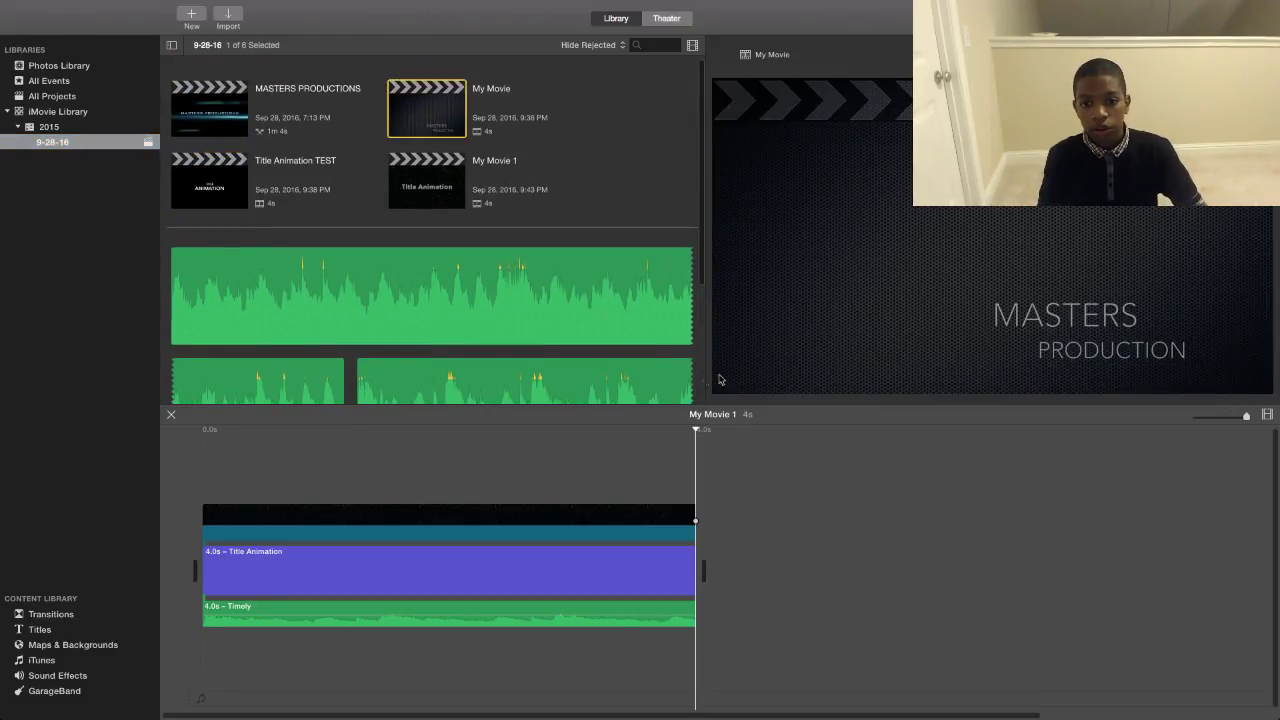
click(501, 177)
click(404, 107)
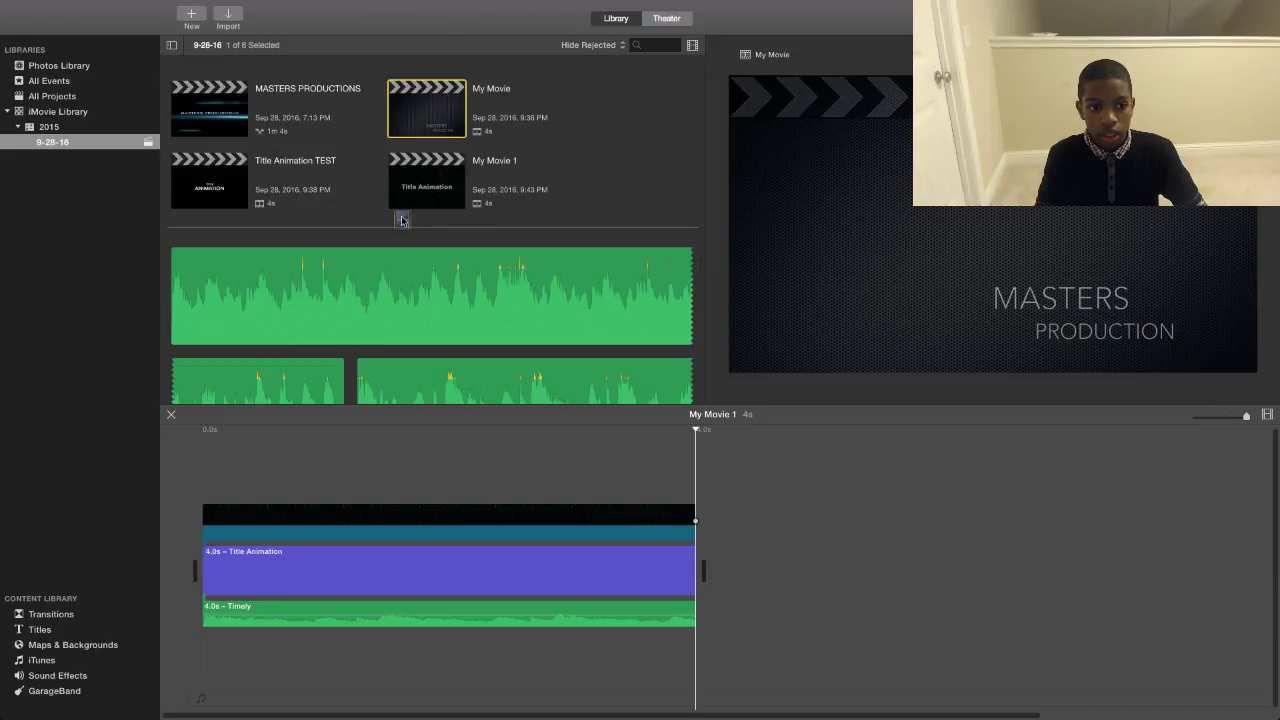
double_click(440, 127)
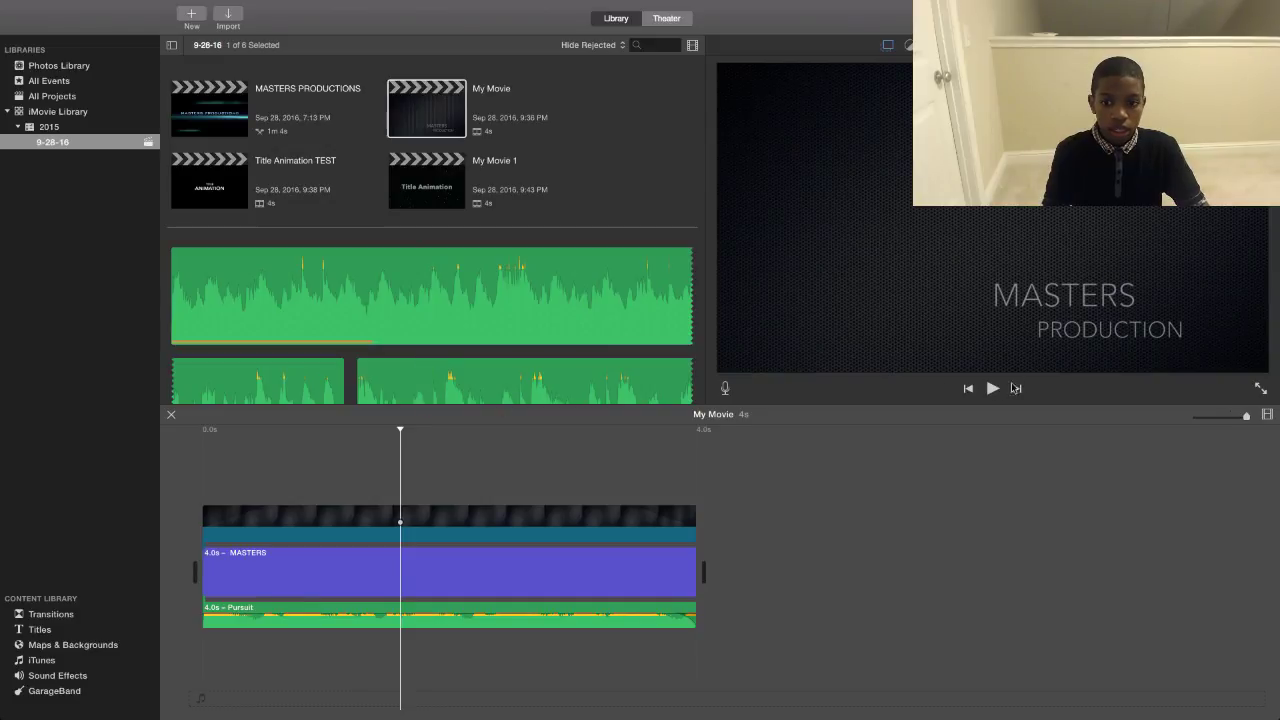
click(992, 389)
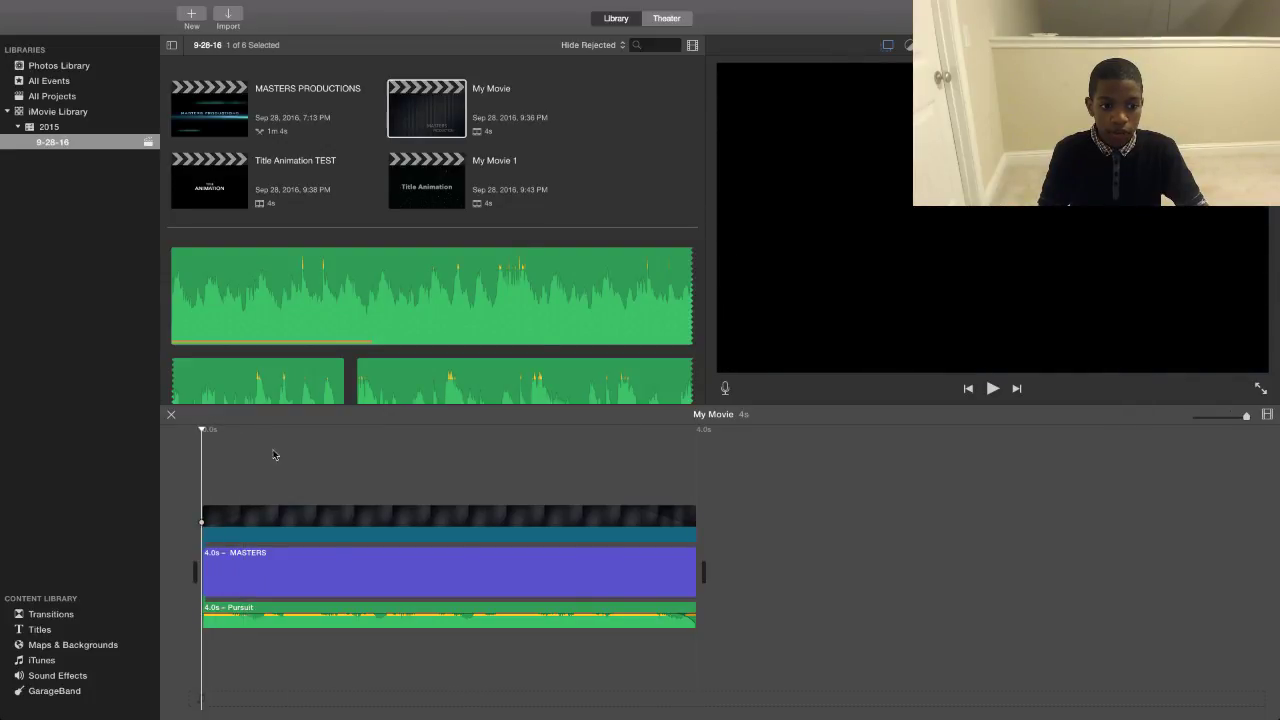
click(994, 394)
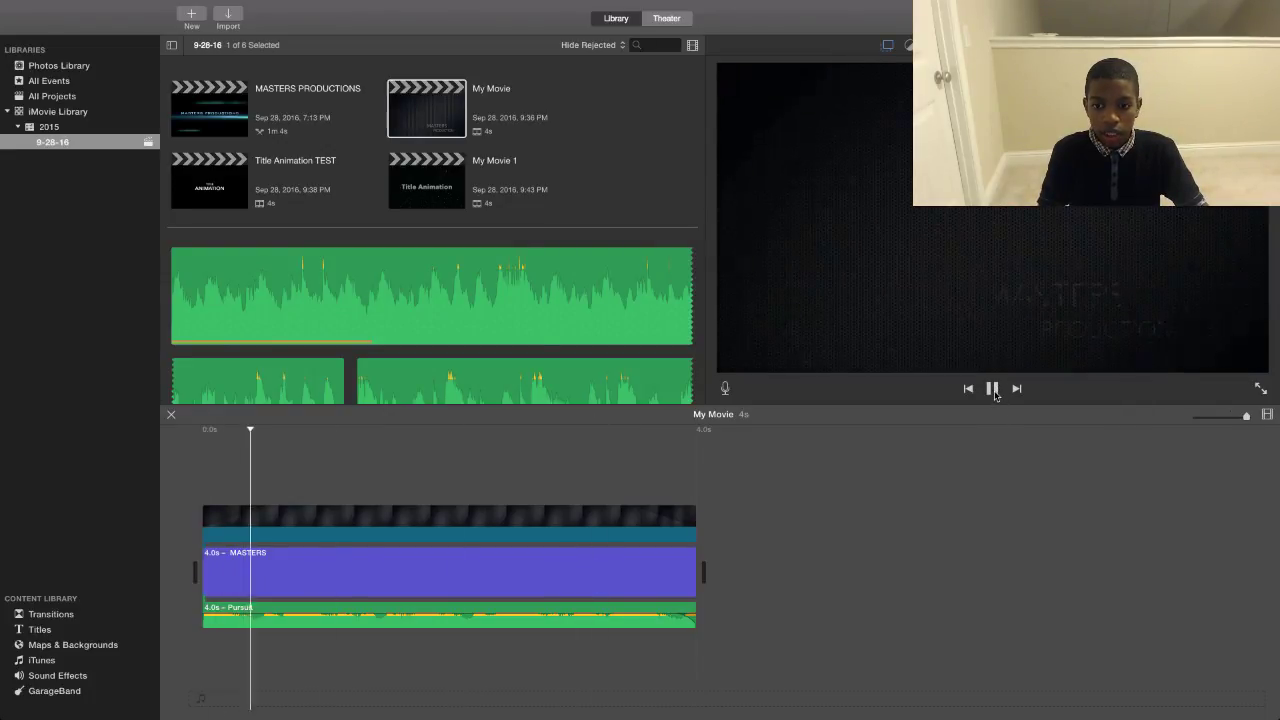